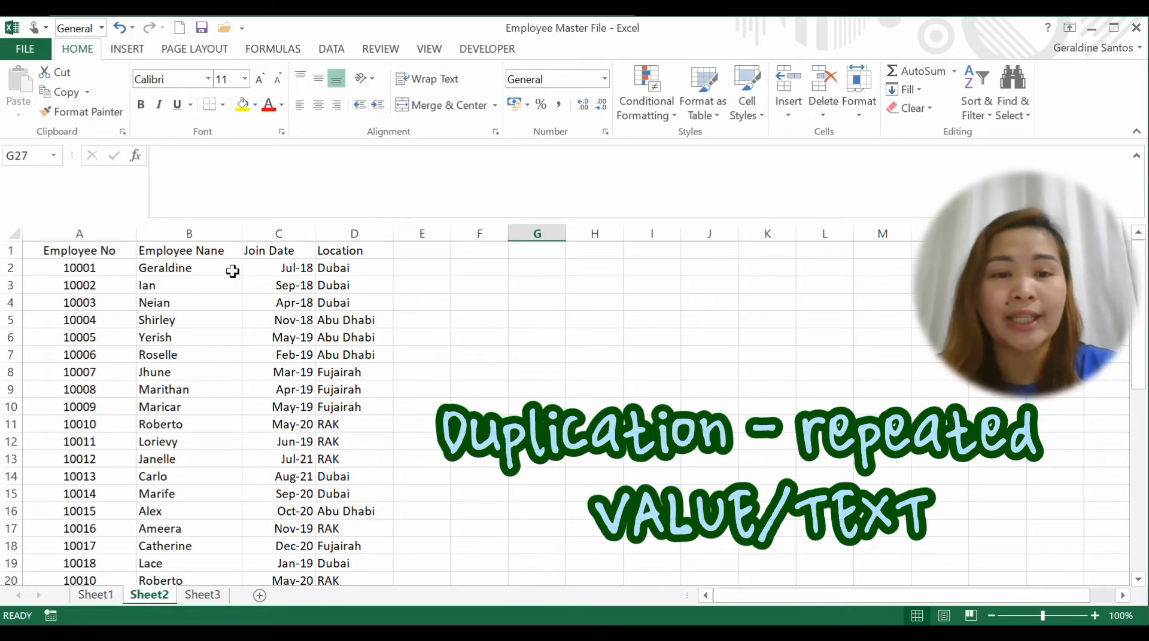
Step: Select the employee table A1:D40 and open the Conditional Formatting menu
{"action": "left_click_drag", "start_coordinate": [78, 250], "coordinate": [278, 372]}
{"action": "left_click", "coordinate": [443, 366]}
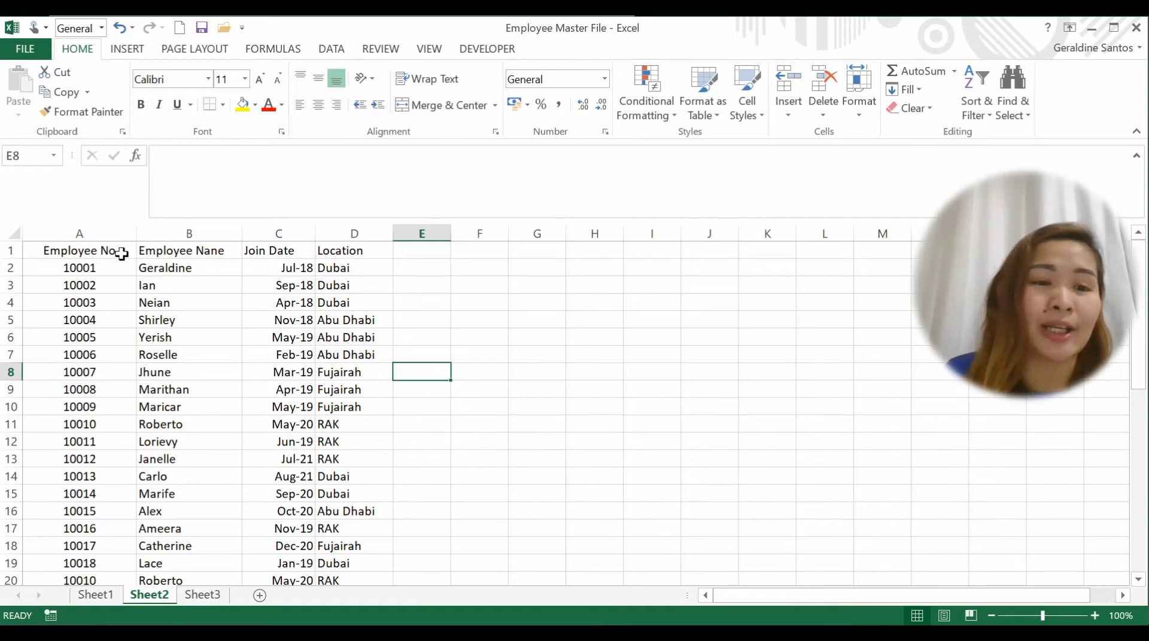
{"action": "left_click_drag", "start_coordinate": [121, 254], "coordinate": [343, 621]}
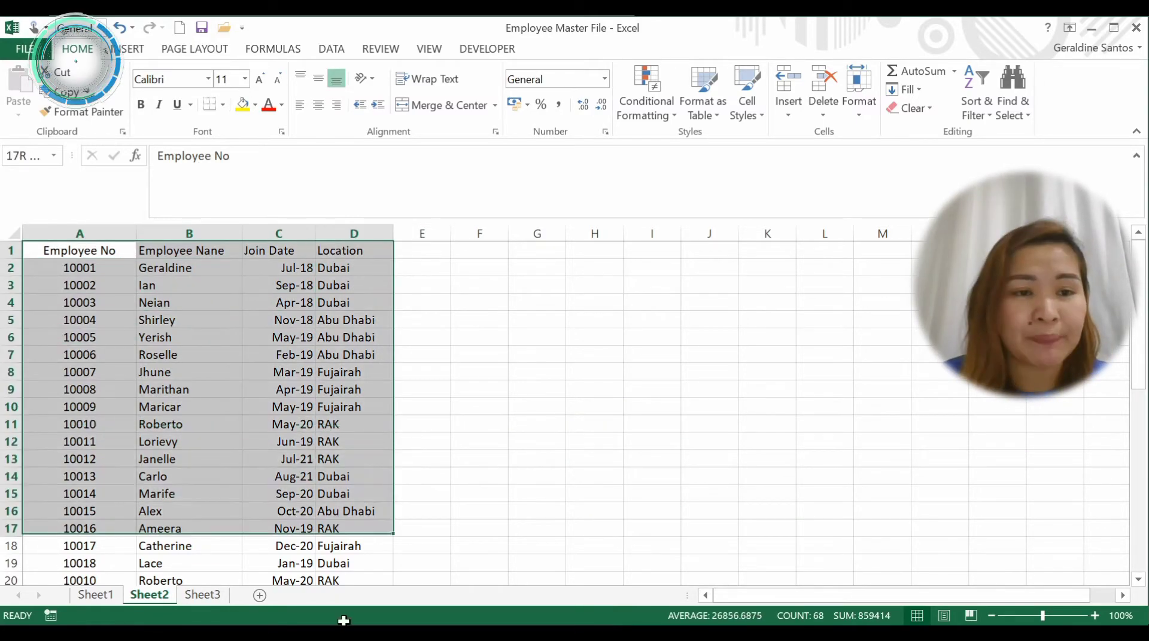
{"action": "left_click_drag", "start_coordinate": [344, 621], "coordinate": [393, 554]}
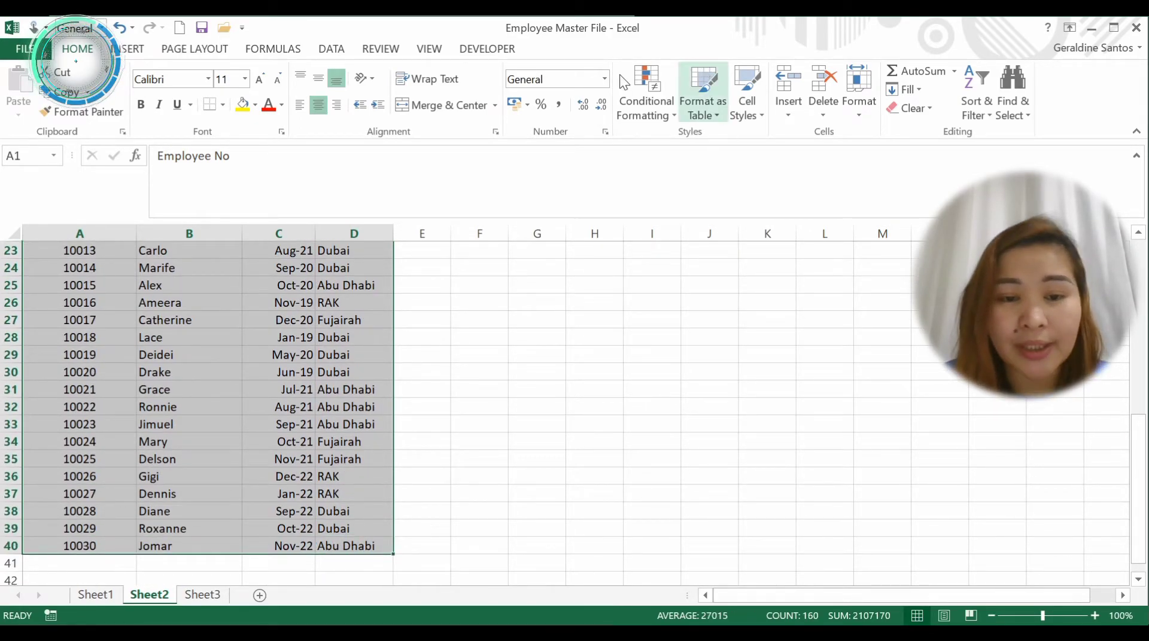
{"action": "left_click", "coordinate": [658, 111]}
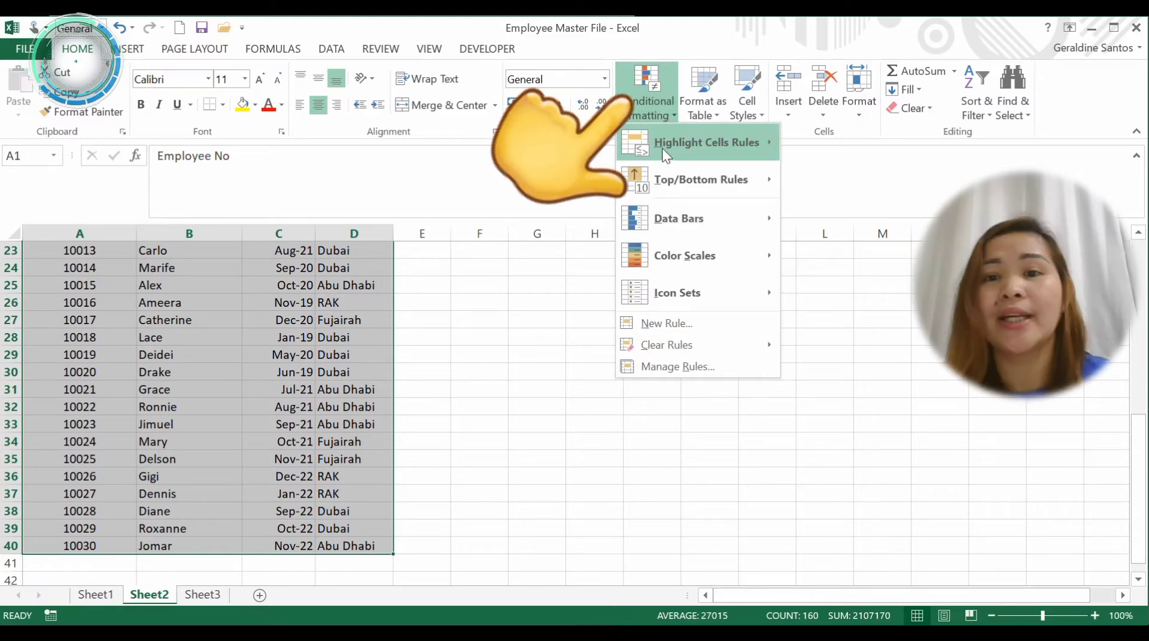
{"action": "mouse_move", "coordinate": [705, 143]}
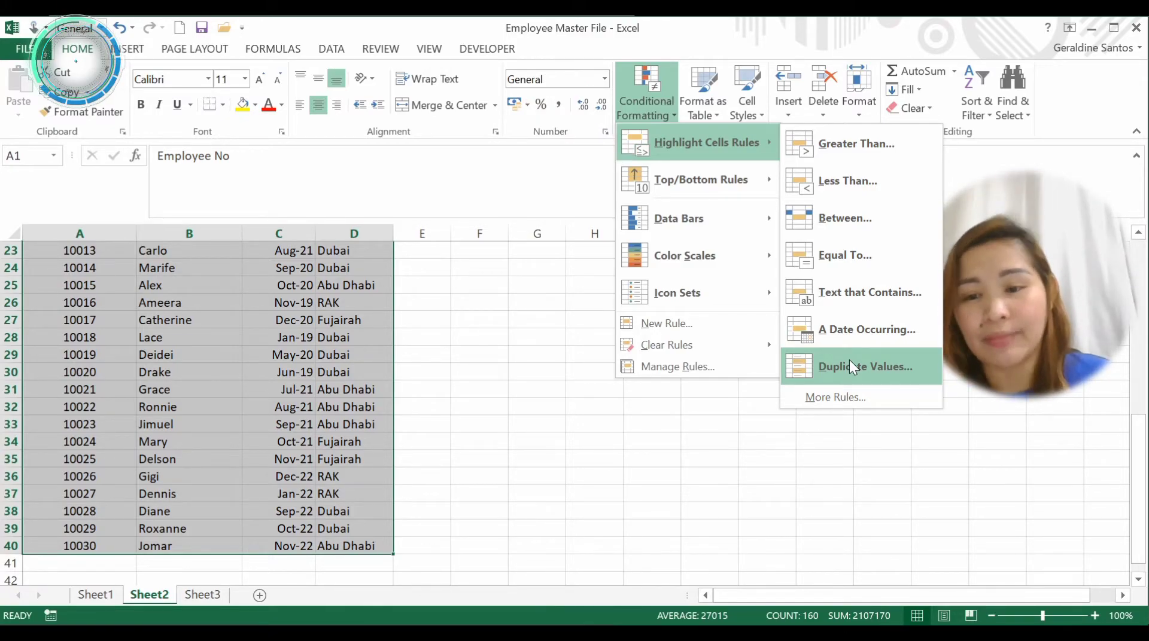
Step: Start a Duplicate Values rule, previewing Unique before switching back to Duplicate
{"action": "left_click", "coordinate": [849, 361]}
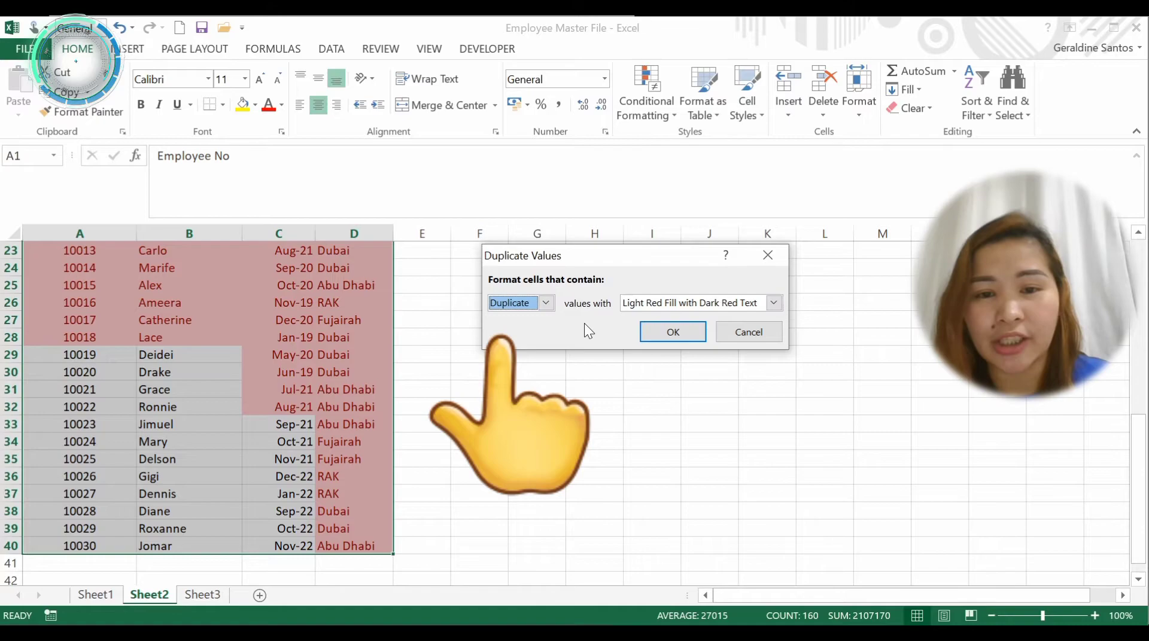
{"action": "left_click", "coordinate": [546, 303]}
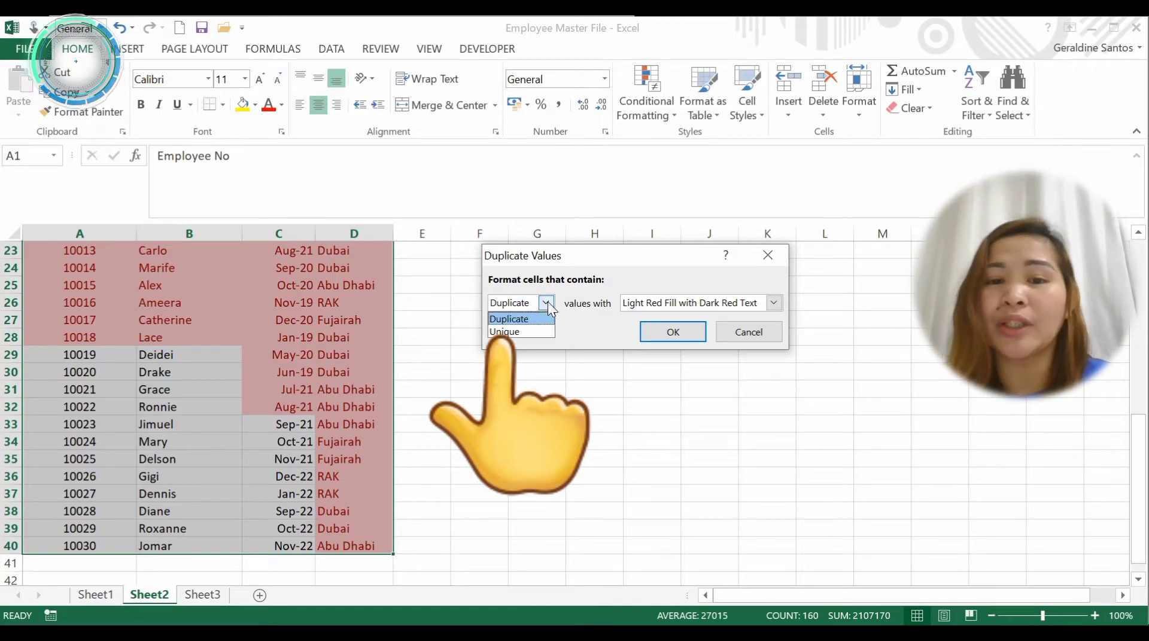
{"action": "left_click", "coordinate": [529, 328]}
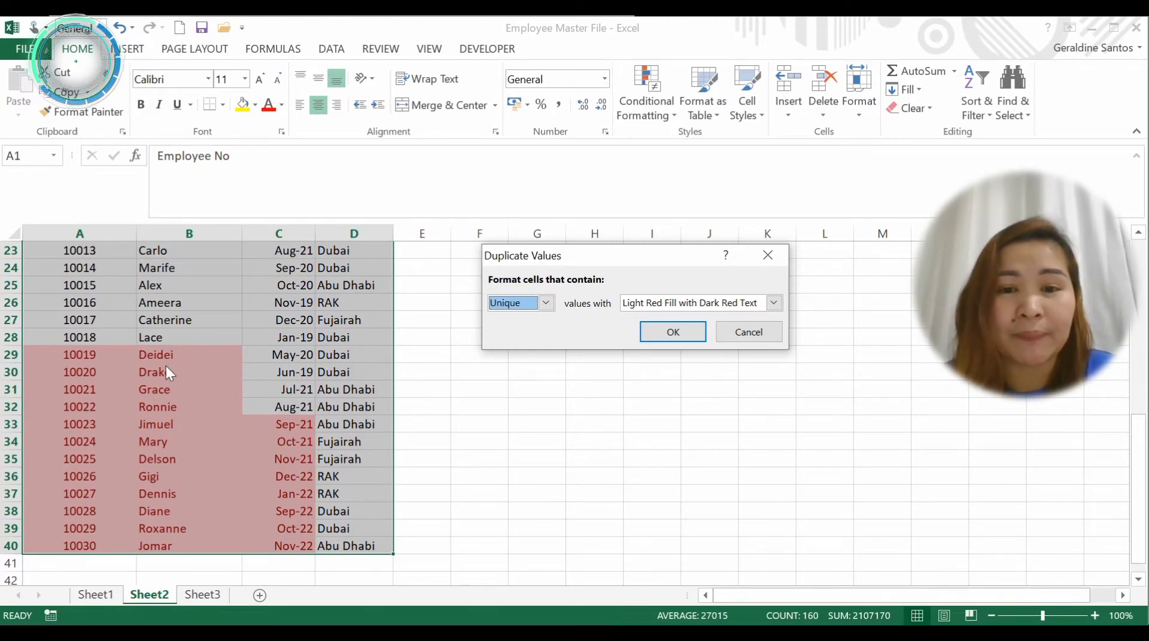
{"action": "left_click", "coordinate": [545, 302]}
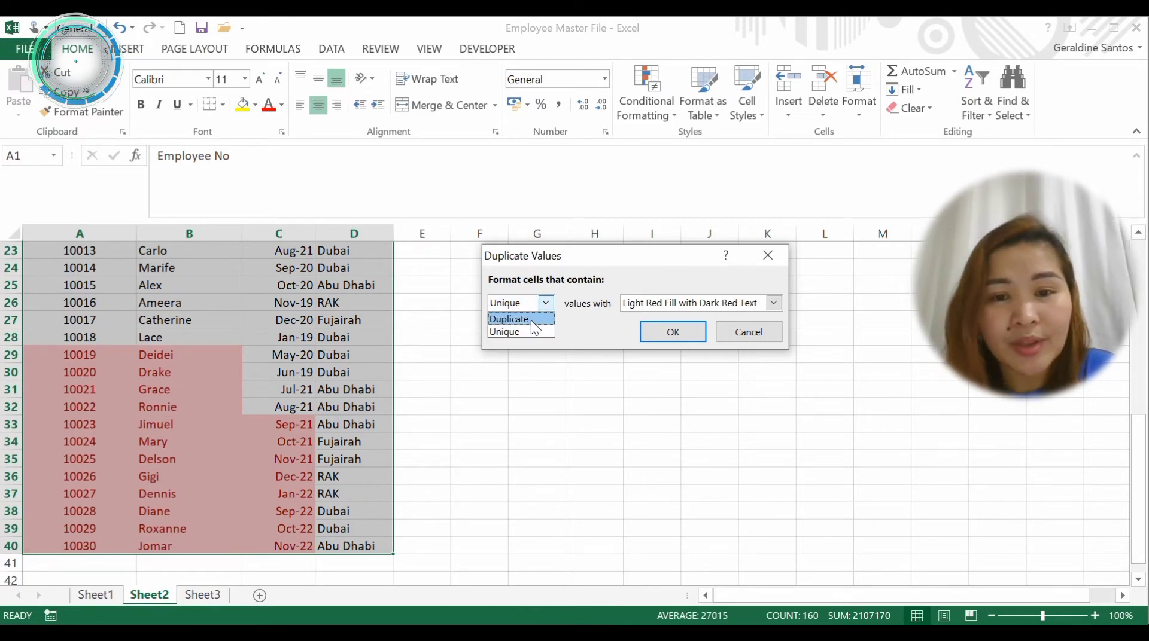
{"action": "left_click", "coordinate": [534, 321]}
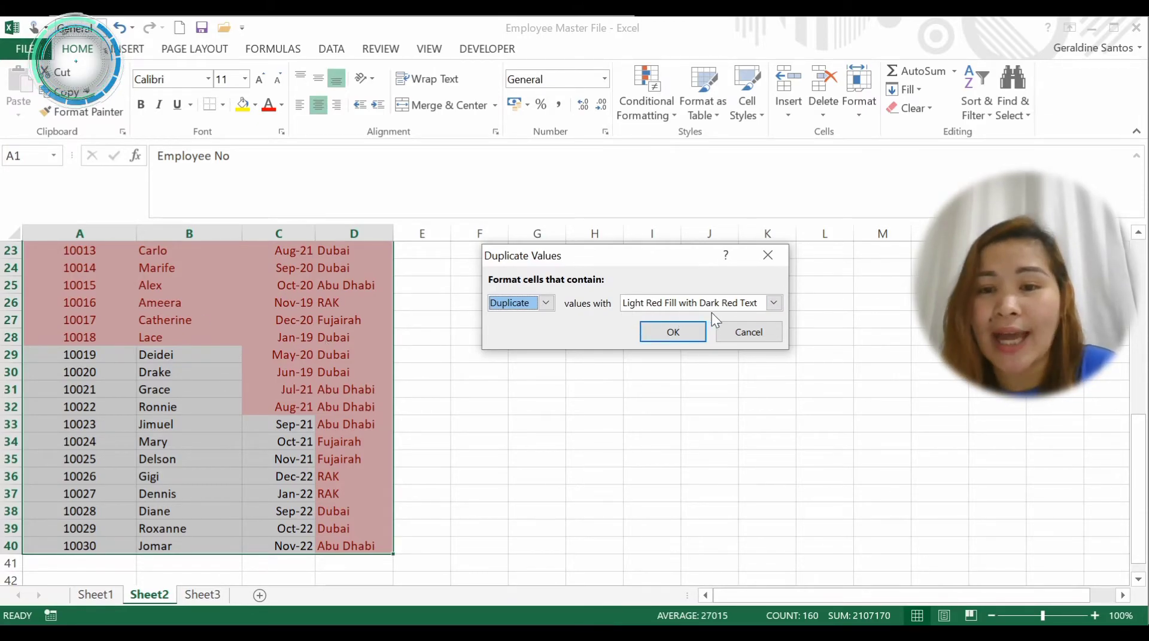
Step: Preview the yellow and green formats, then pick light red fill with dark red text
{"action": "left_click", "coordinate": [781, 304]}
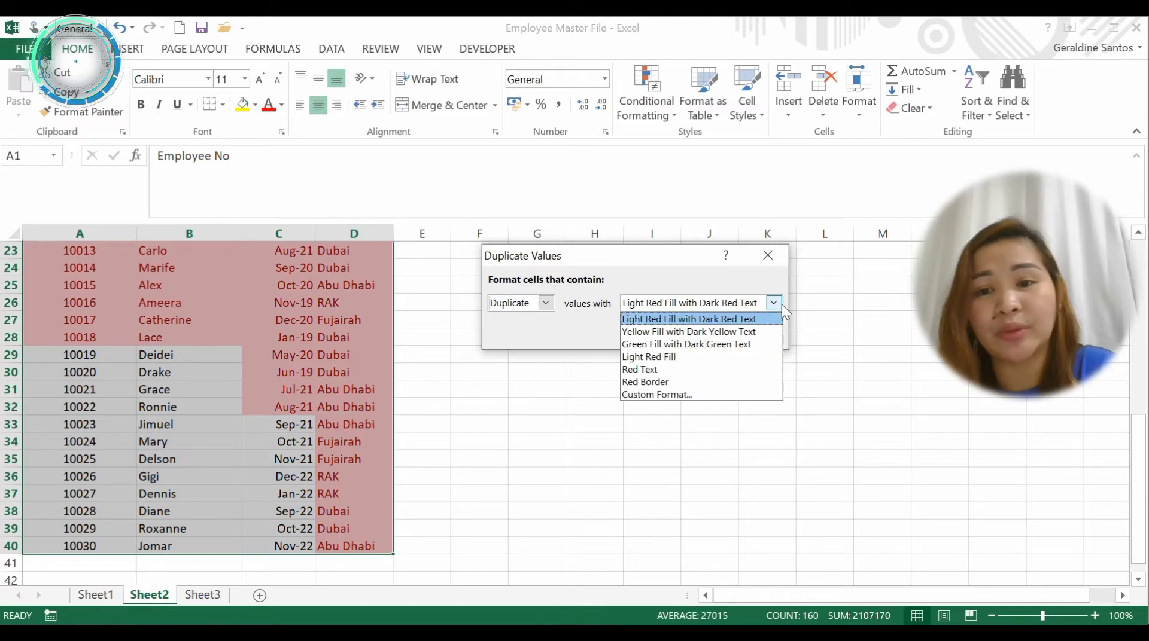
{"action": "left_click", "coordinate": [748, 330]}
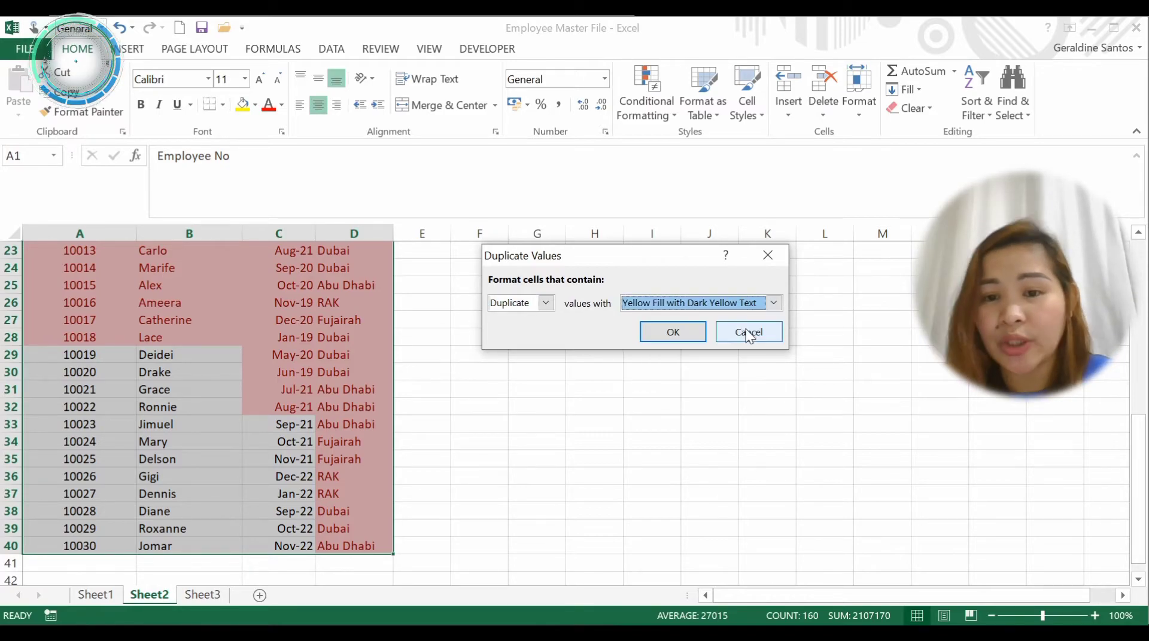
{"action": "left_click", "coordinate": [774, 302]}
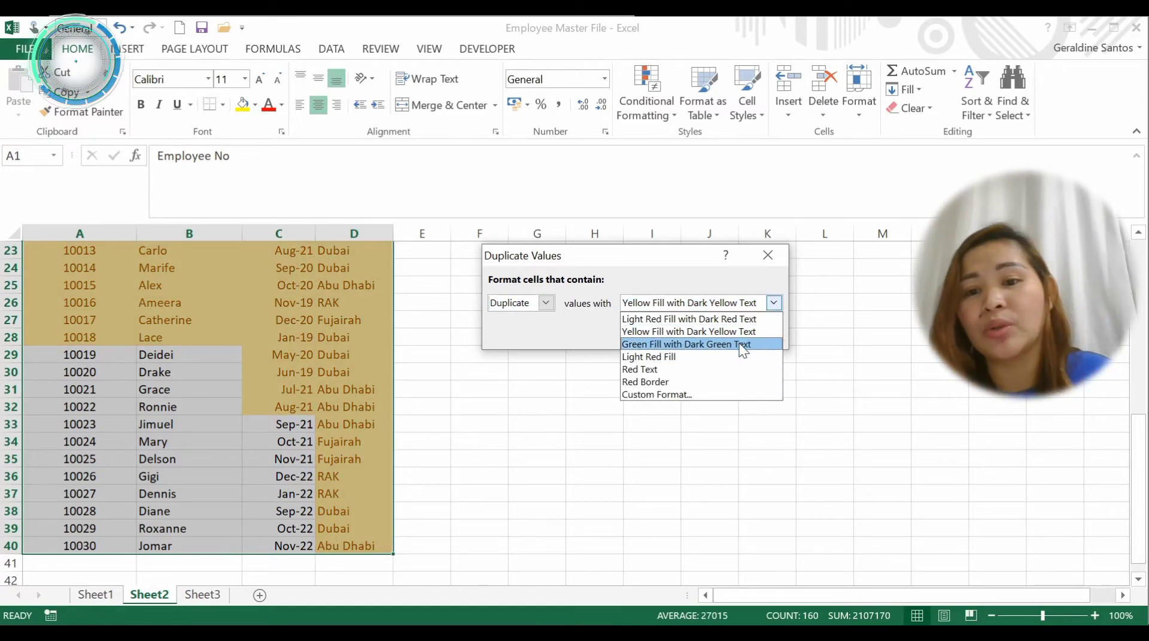
{"action": "left_click", "coordinate": [741, 344]}
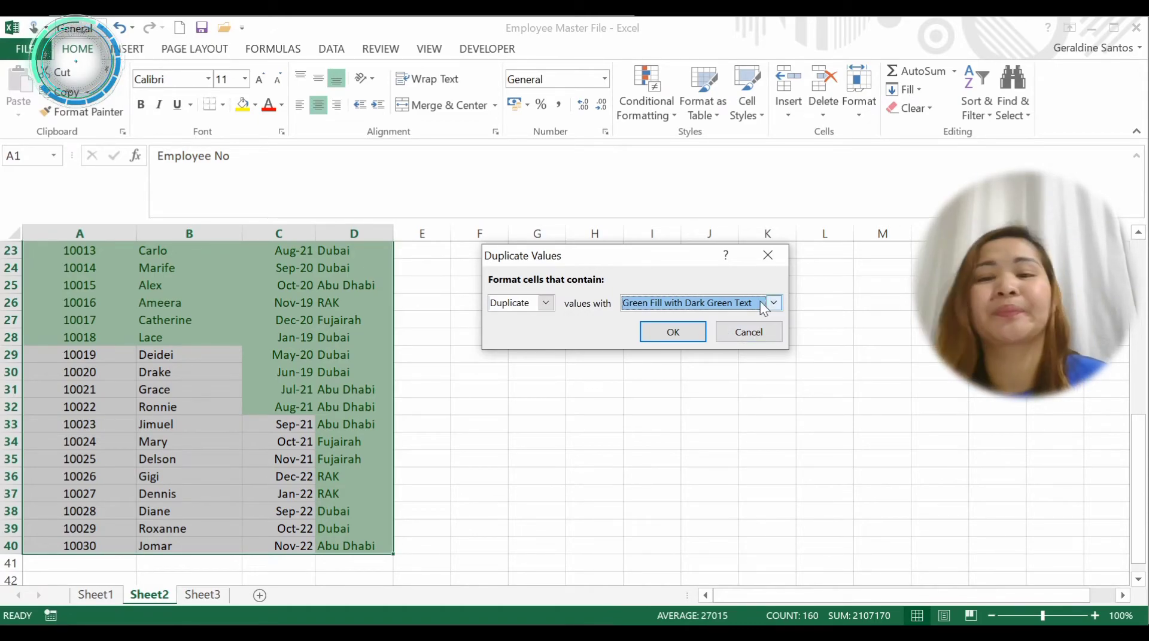
{"action": "left_click", "coordinate": [775, 301]}
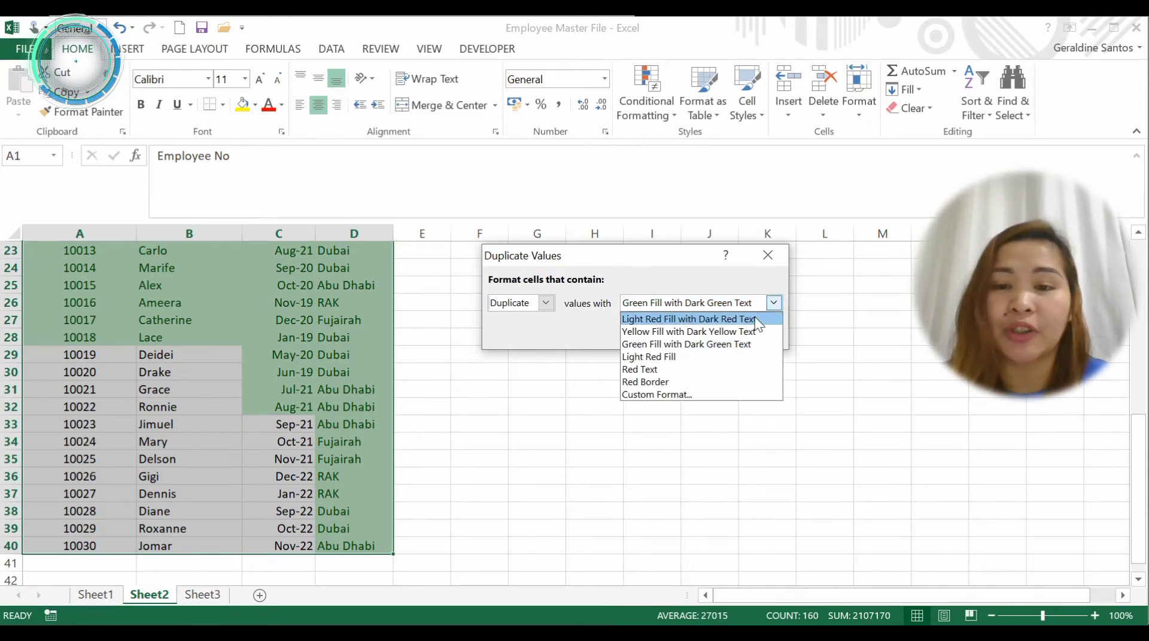
{"action": "left_click", "coordinate": [756, 318]}
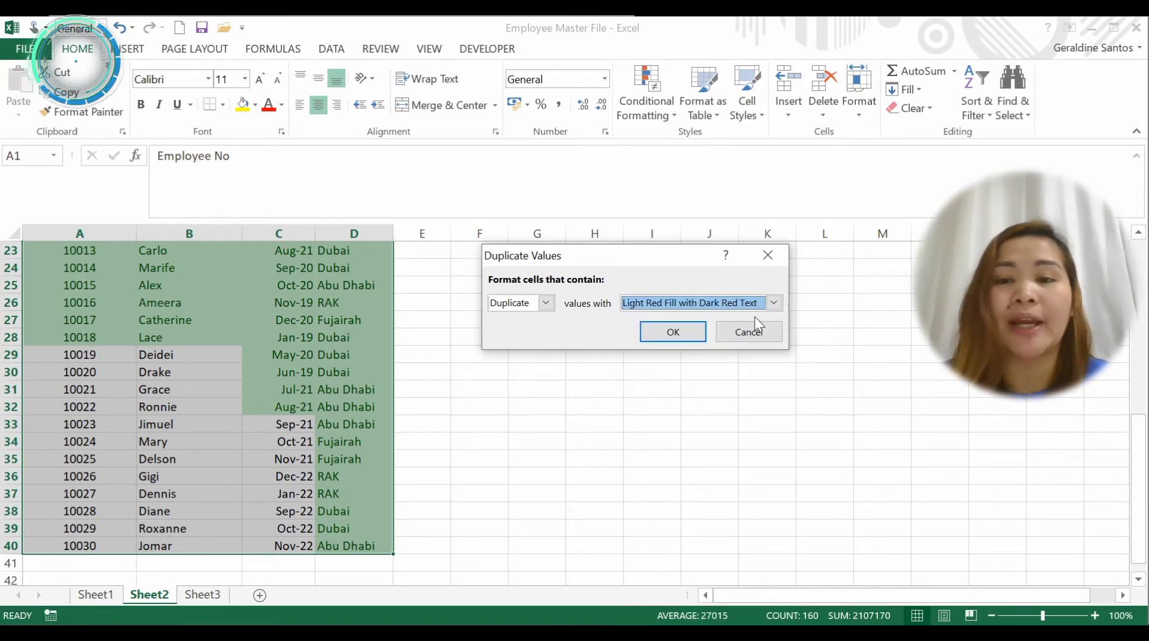
Step: Apply the light red duplicate highlighting and return to the top of the sheet
{"action": "left_click", "coordinate": [681, 335]}
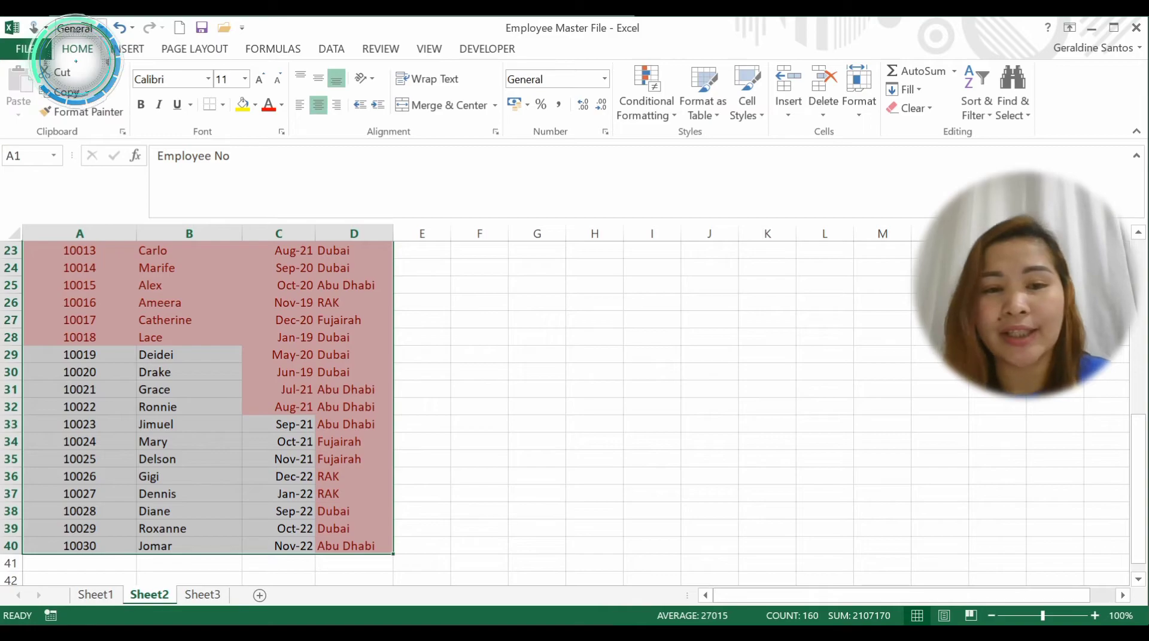
{"action": "scroll", "coordinate": [594, 423], "scroll_direction": "up", "scroll_amount": 3}
{"action": "scroll", "coordinate": [594, 424], "scroll_direction": "up", "scroll_amount": 4}
{"action": "left_click", "coordinate": [594, 424]}
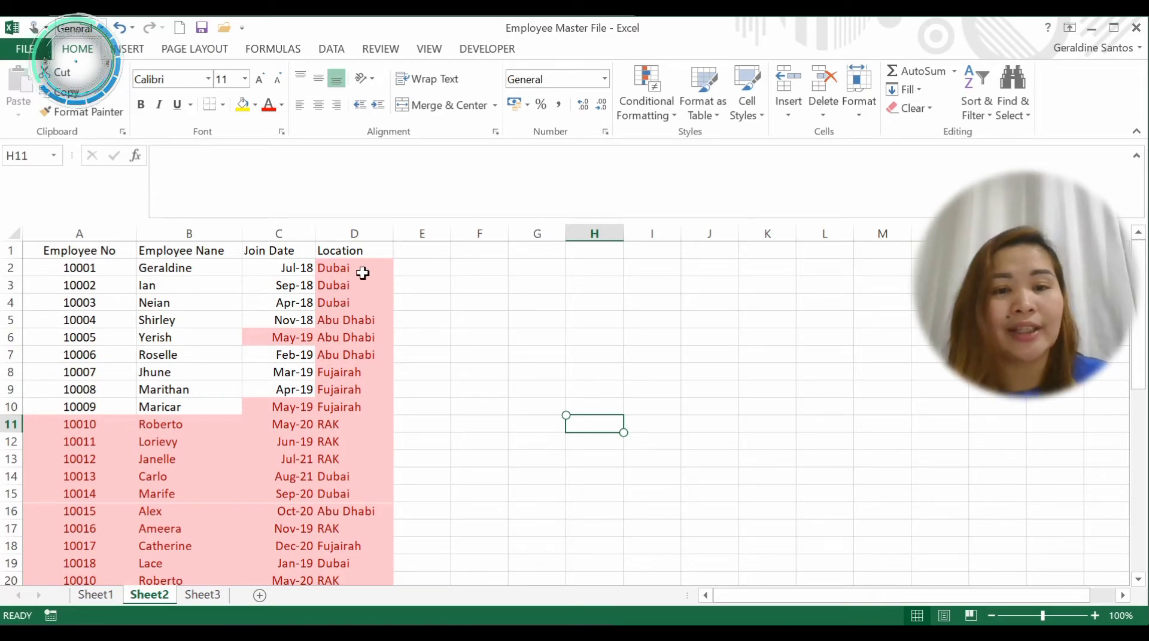
Step: Correct the B1 header to 'Employee Name' and select the employee rows from row 2 down
{"action": "double_click", "coordinate": [213, 250]}
{"action": "key", "text": "BackSpace"}
{"action": "type", "text": "ME"}
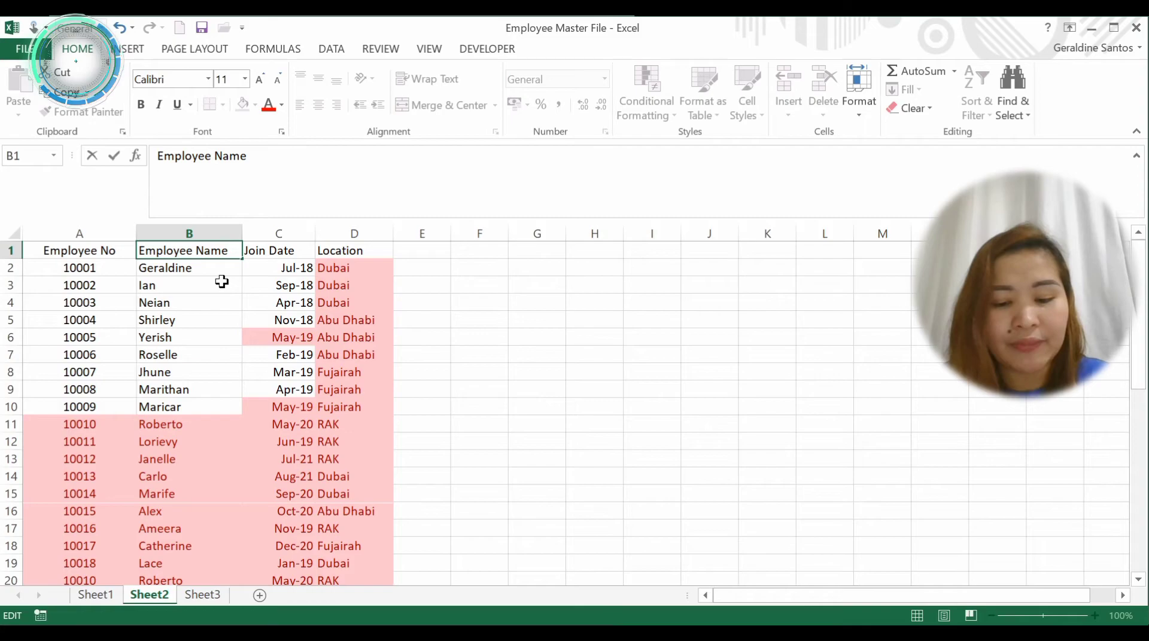
{"action": "key", "text": "Return"}
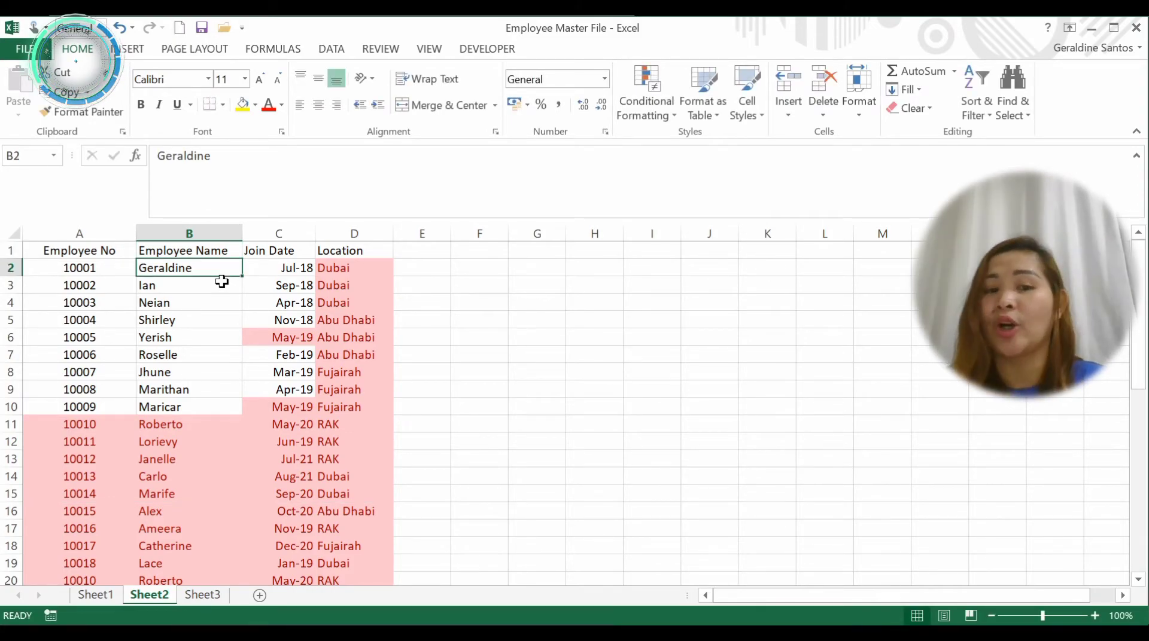
{"action": "left_click_drag", "start_coordinate": [79, 267], "coordinate": [392, 567]}
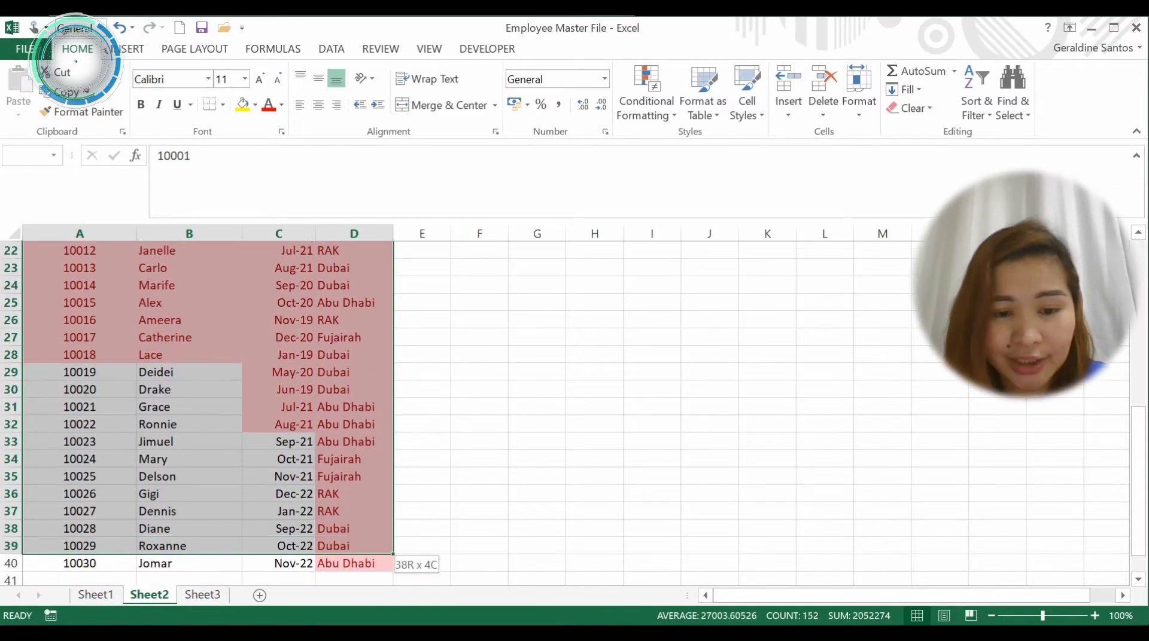
Step: Extend the selection to row 40, clear its conditional formatting rules, and return to the header row
{"action": "left_click_drag", "start_coordinate": [392, 568], "coordinate": [392, 553]}
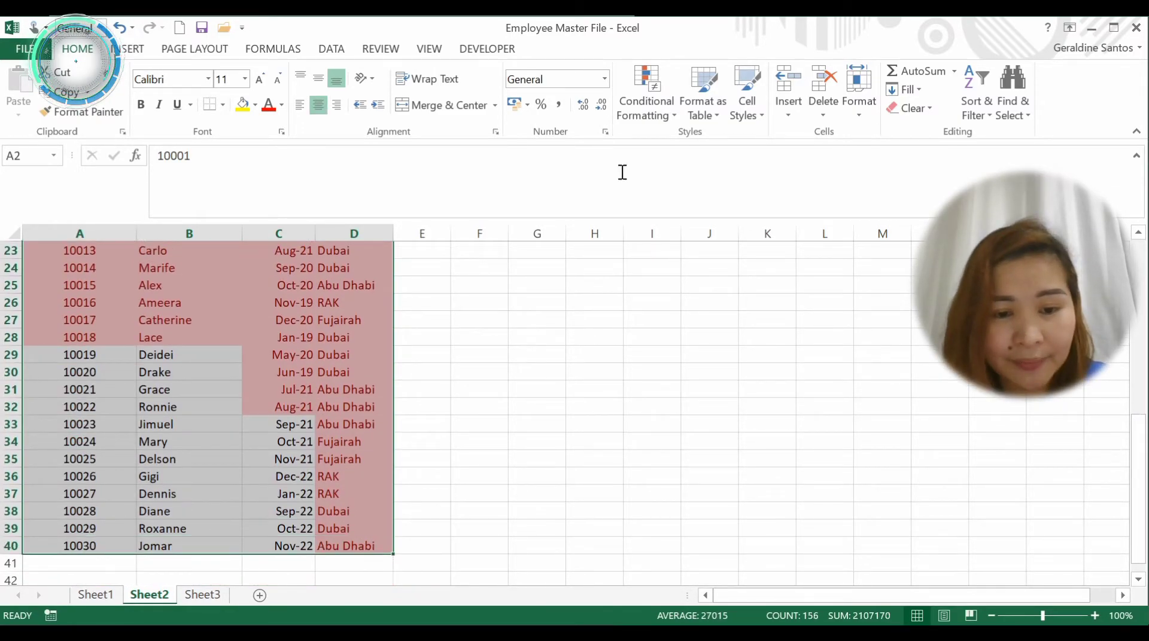
{"action": "left_click", "coordinate": [646, 114]}
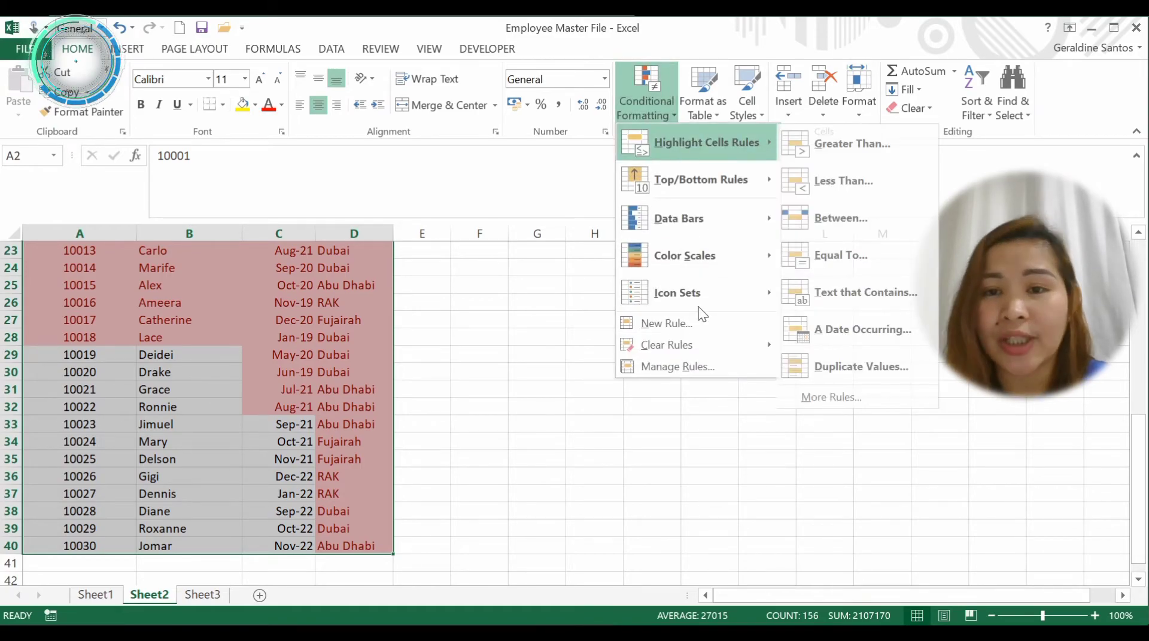
{"action": "mouse_move", "coordinate": [666, 346]}
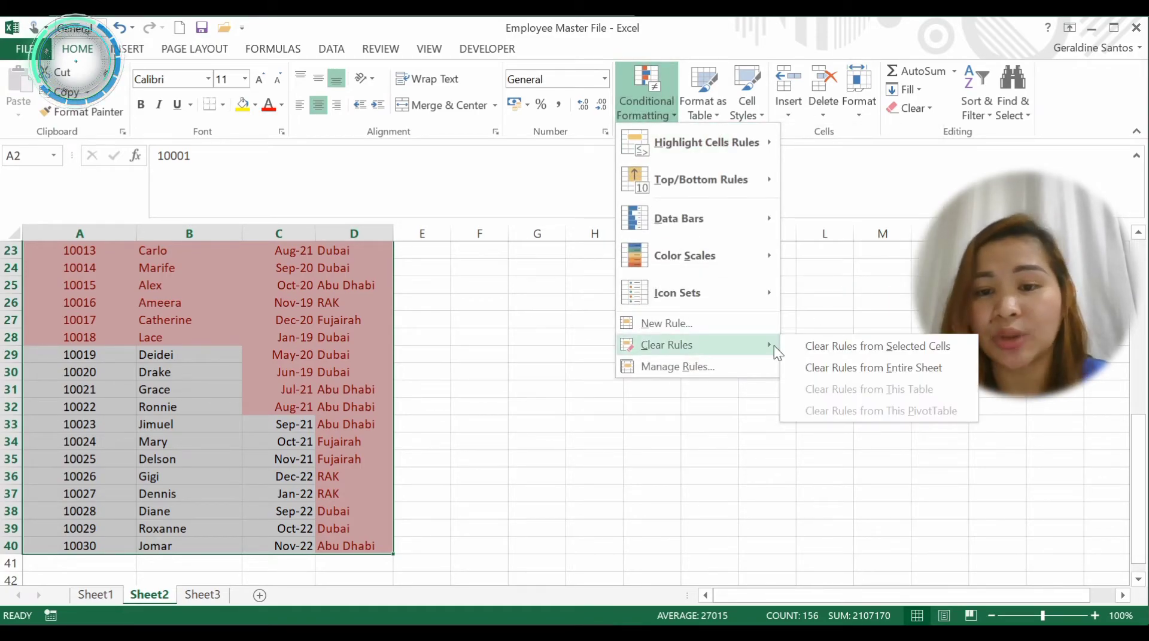
{"action": "left_click", "coordinate": [846, 349]}
{"action": "left_click", "coordinate": [415, 367]}
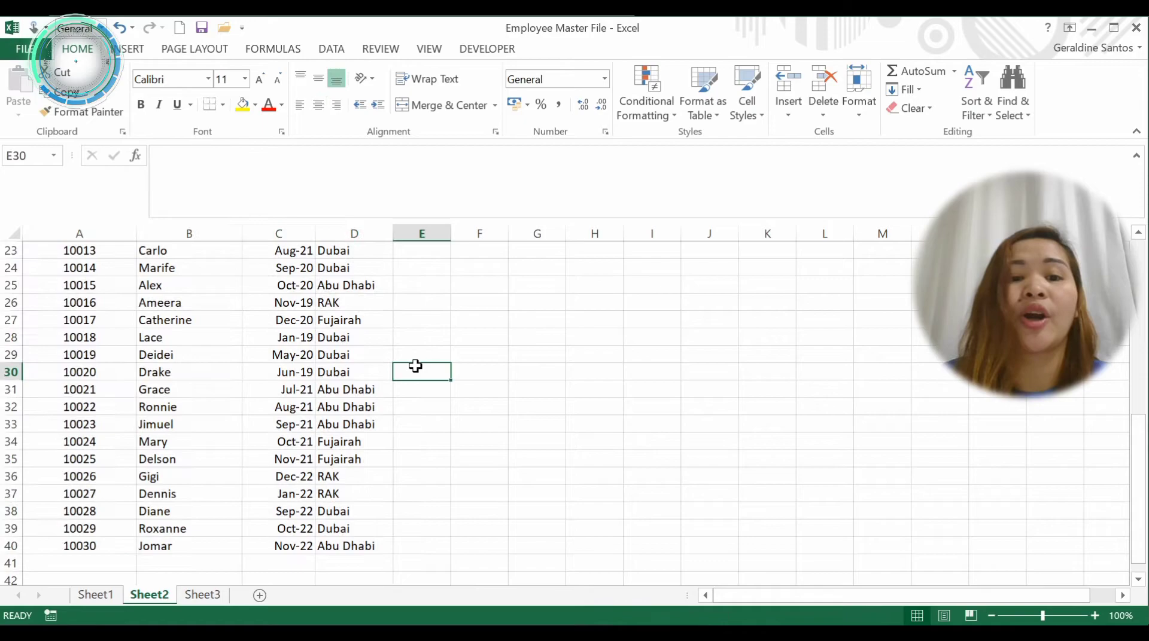
{"action": "key", "text": "Down"}
{"action": "key", "text": "Left"}
{"action": "key", "text": "ctrl+Up"}
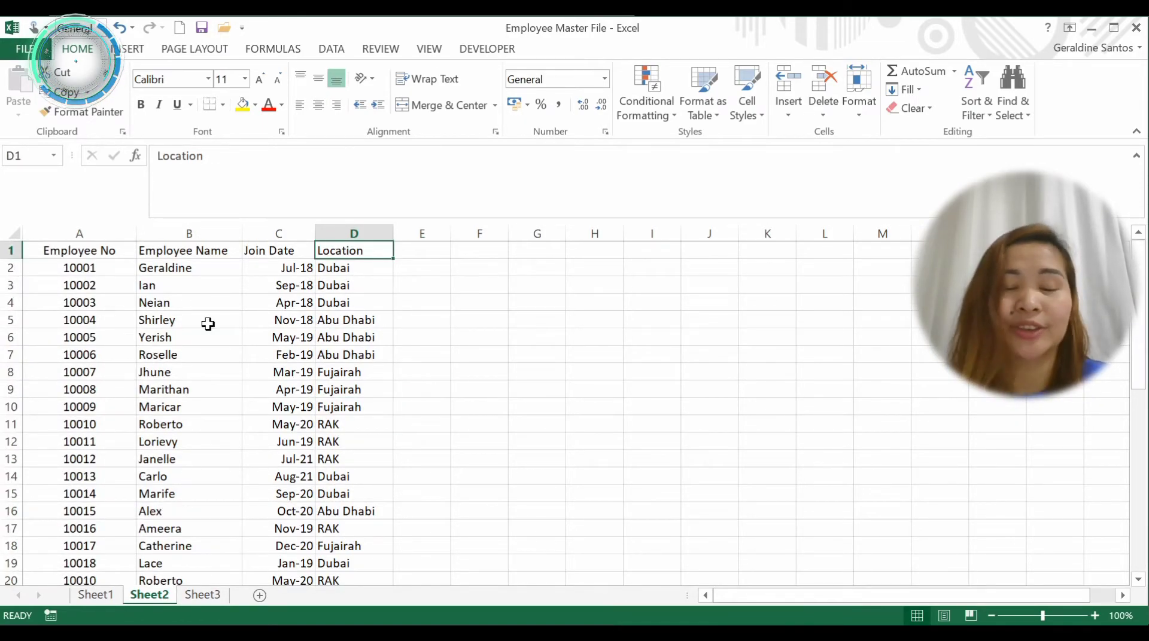
Step: Apply a light red Duplicate Values rule to the Employee No and Name cells A2:B40
{"action": "mouse_move", "coordinate": [105, 268]}
{"action": "left_mouse_down"}
{"action": "mouse_move", "coordinate": [294, 332]}
{"action": "mouse_move", "coordinate": [172, 457]}
{"action": "mouse_move", "coordinate": [176, 616]}
{"action": "left_mouse_up"}
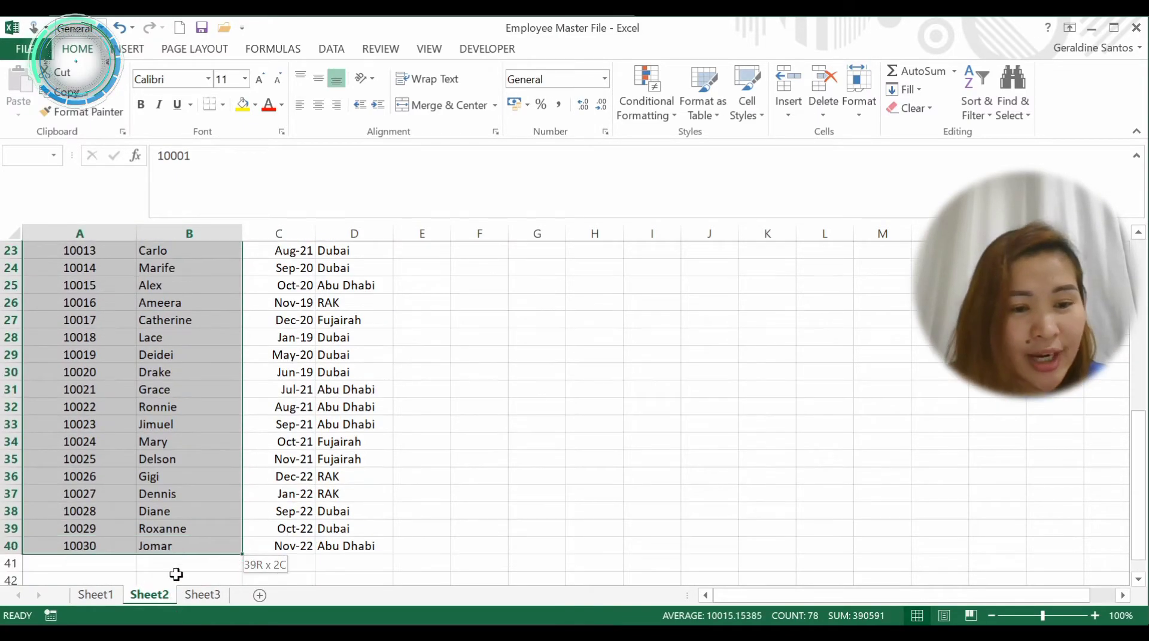
{"action": "left_click_drag", "start_coordinate": [176, 616], "coordinate": [182, 544]}
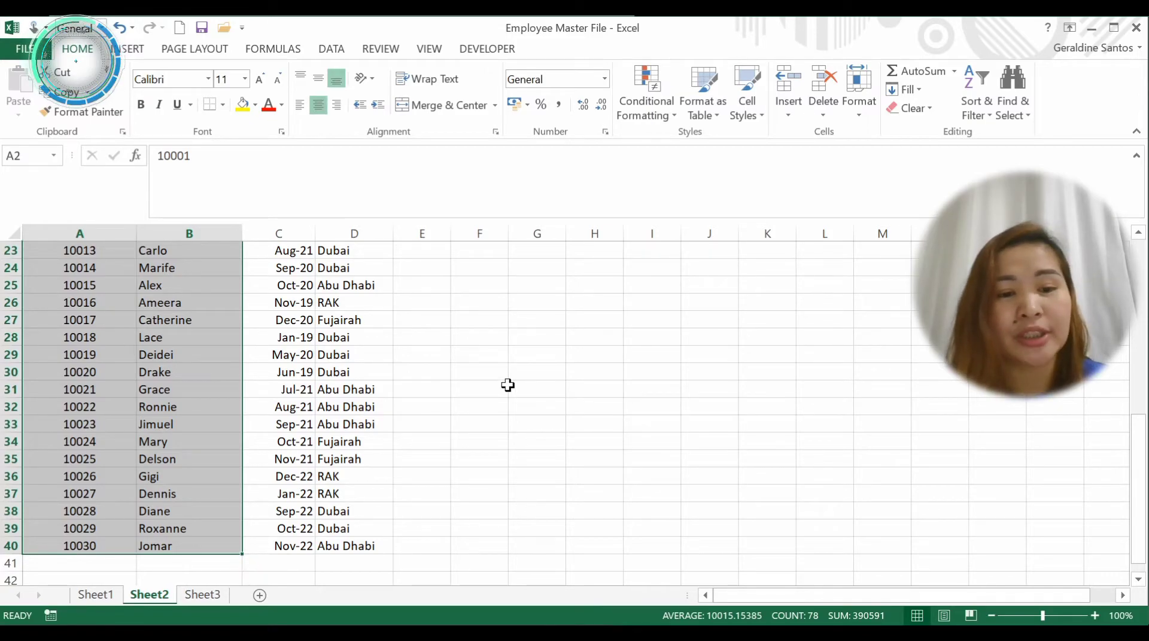
{"action": "left_click", "coordinate": [661, 115]}
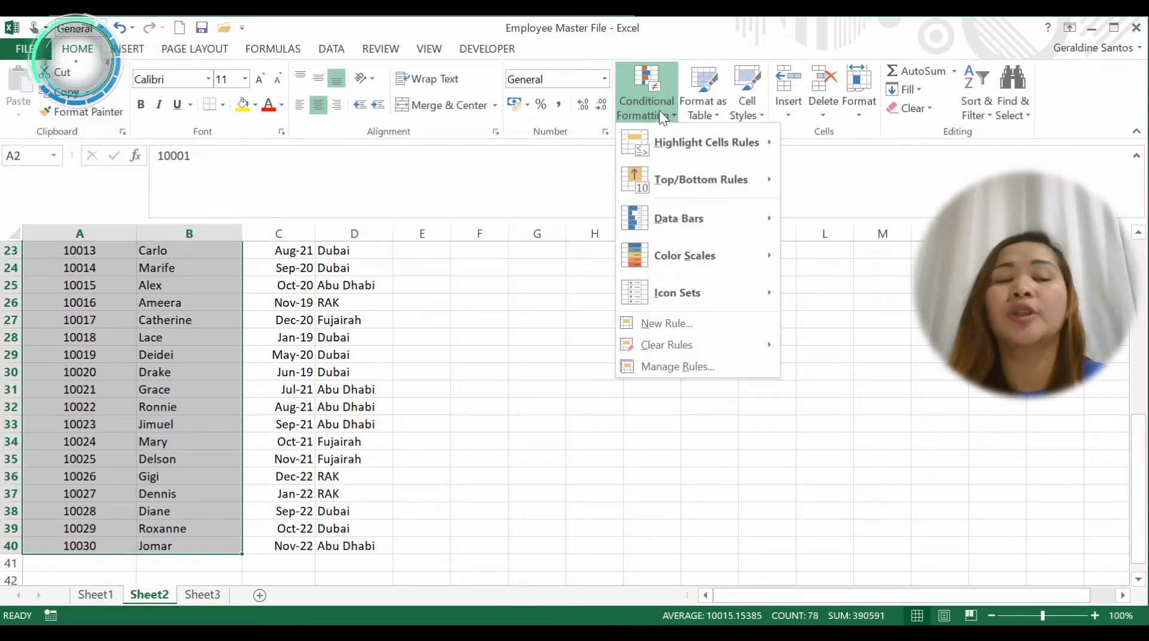
{"action": "mouse_move", "coordinate": [700, 142]}
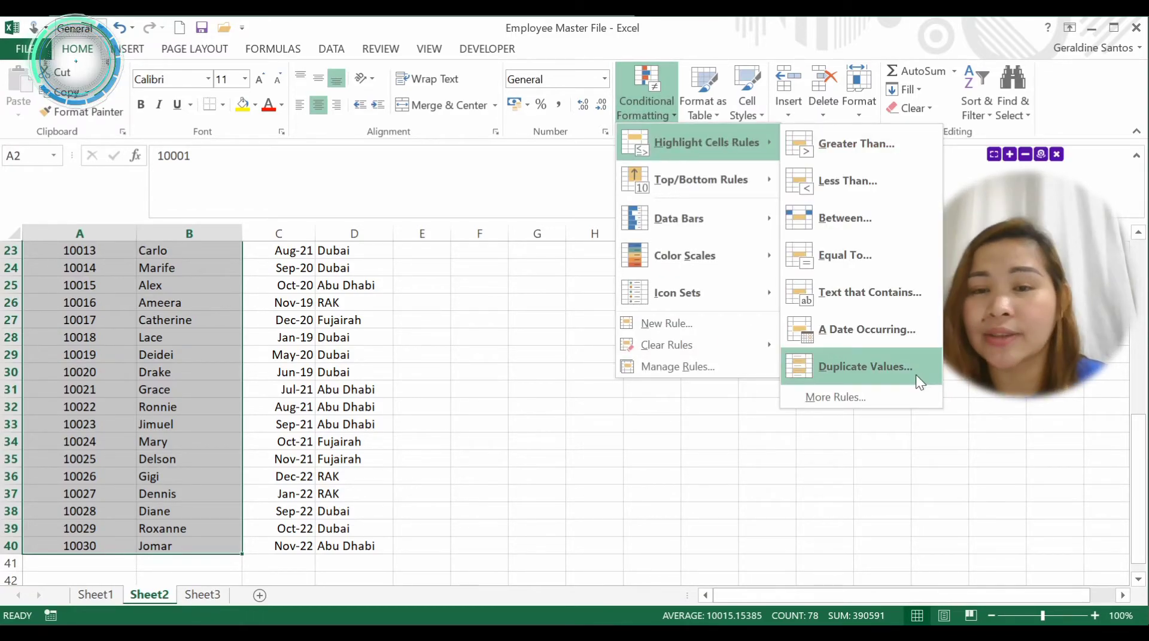
{"action": "left_click", "coordinate": [900, 374]}
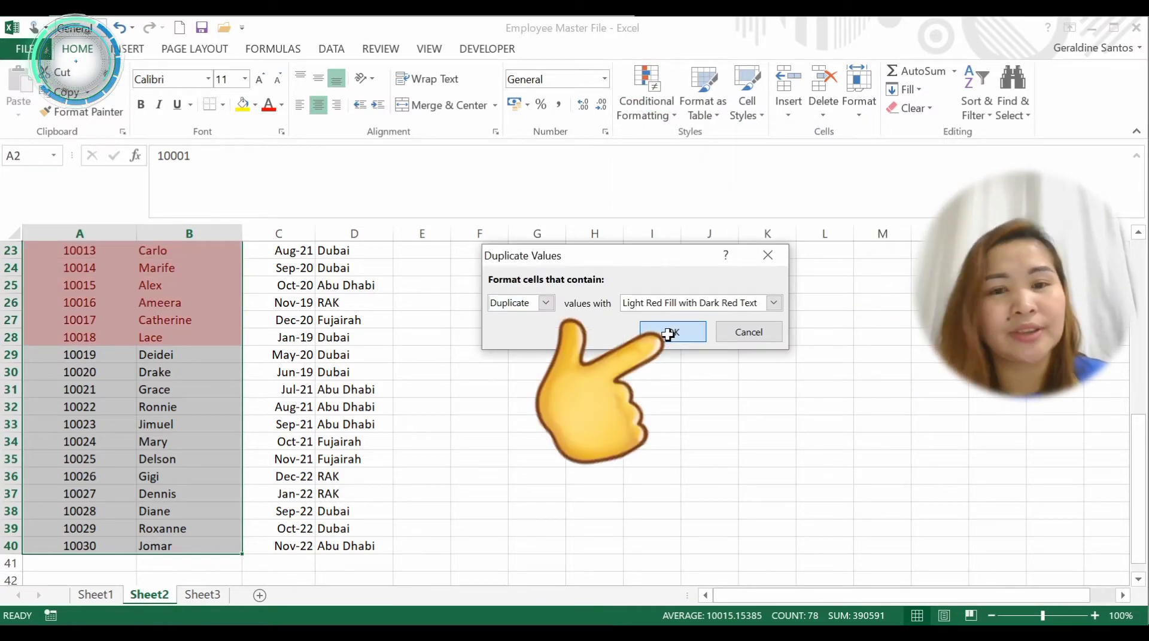
{"action": "left_click", "coordinate": [670, 335]}
{"action": "left_click", "coordinate": [295, 333]}
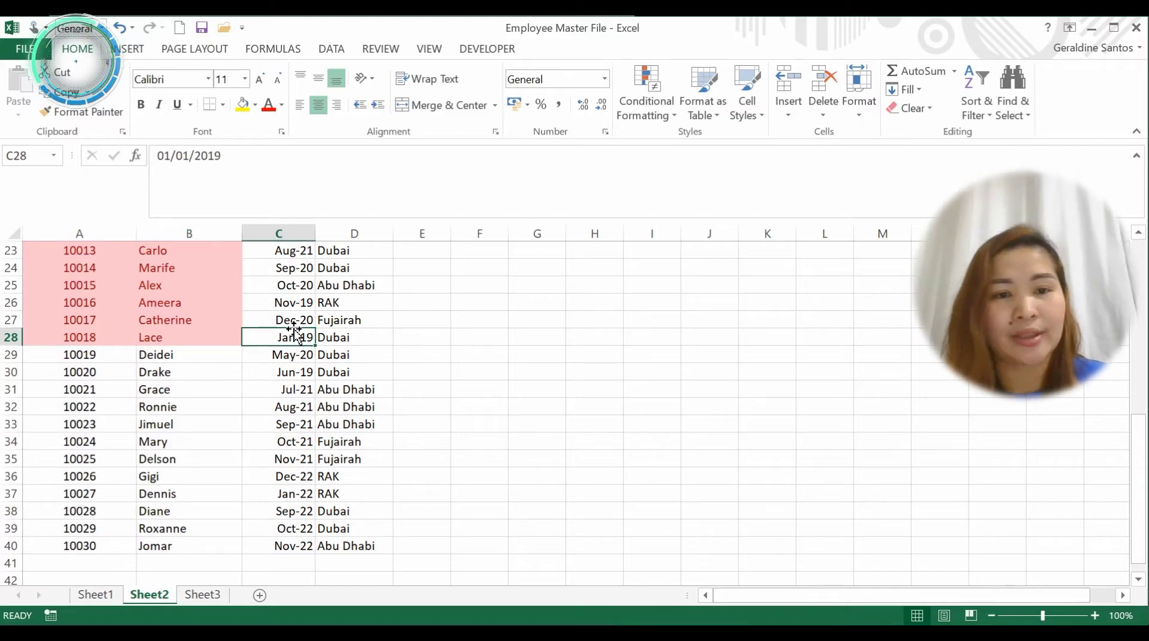
{"action": "key", "text": "Up"}
{"action": "key", "text": "Up"}
{"action": "key", "text": "Up"}
{"action": "key", "text": "Up"}
{"action": "key", "text": "Up"}
{"action": "key", "text": "Up"}
{"action": "key", "text": "Up"}
{"action": "key", "text": "Up"}
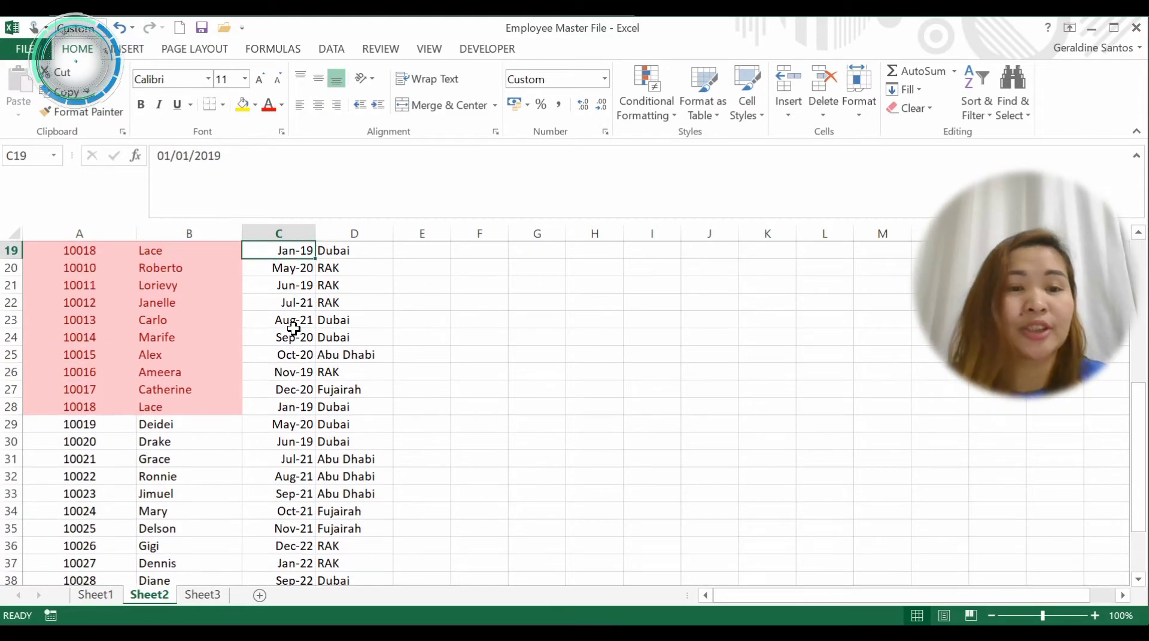
{"action": "key", "text": "Up"}
{"action": "key", "text": "Up"}
{"action": "key", "text": "Up"}
{"action": "key", "text": "Up"}
{"action": "key", "text": "Up"}
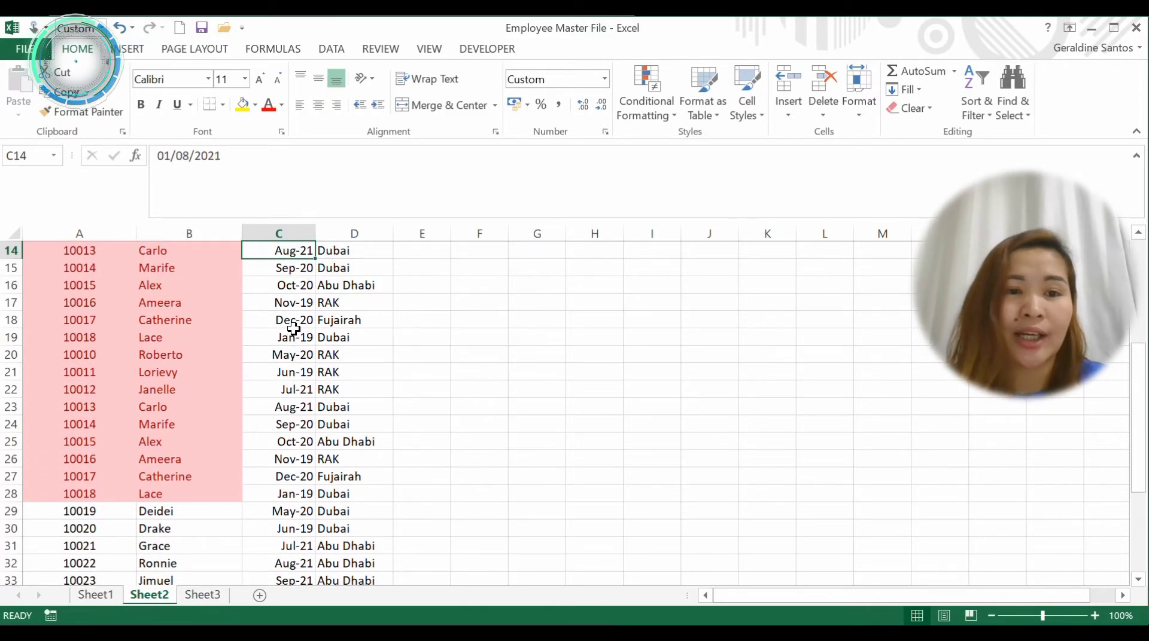
{"action": "key", "text": "Up"}
{"action": "key", "text": "Up"}
{"action": "key", "text": "Up"}
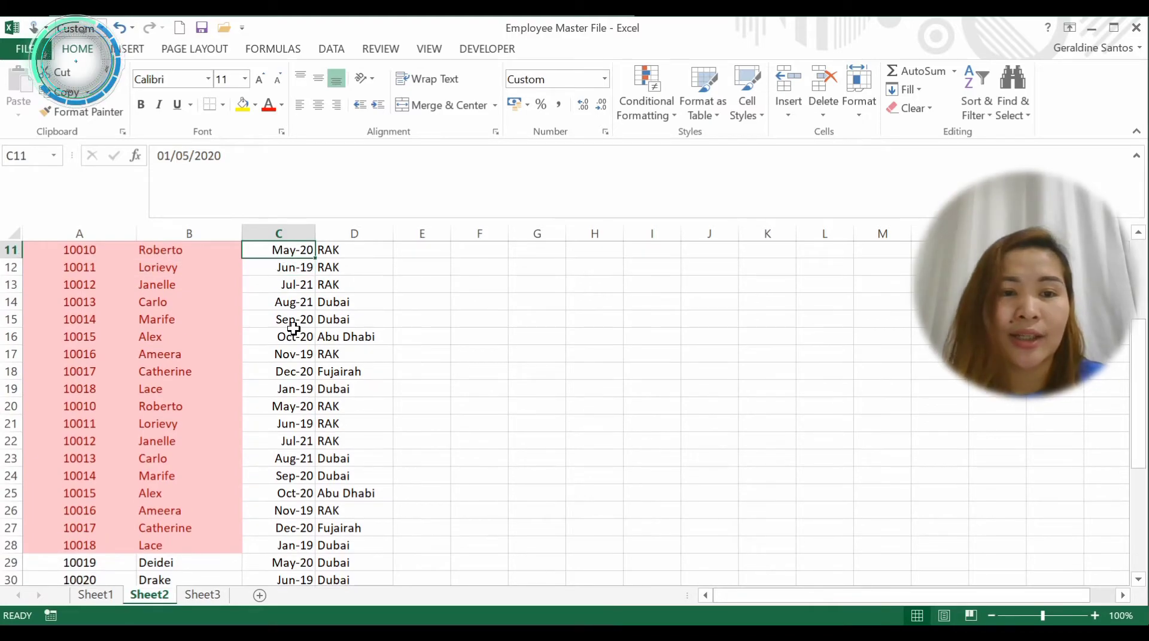
{"action": "key", "text": "Up"}
{"action": "key", "text": "Left"}
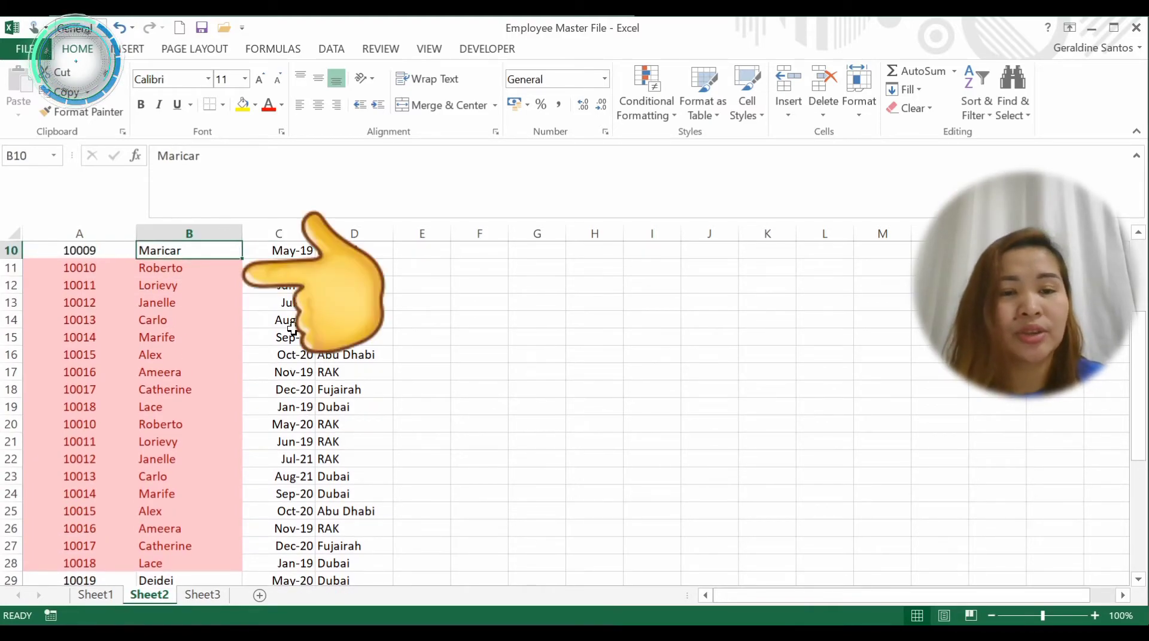
{"action": "key", "text": "Down"}
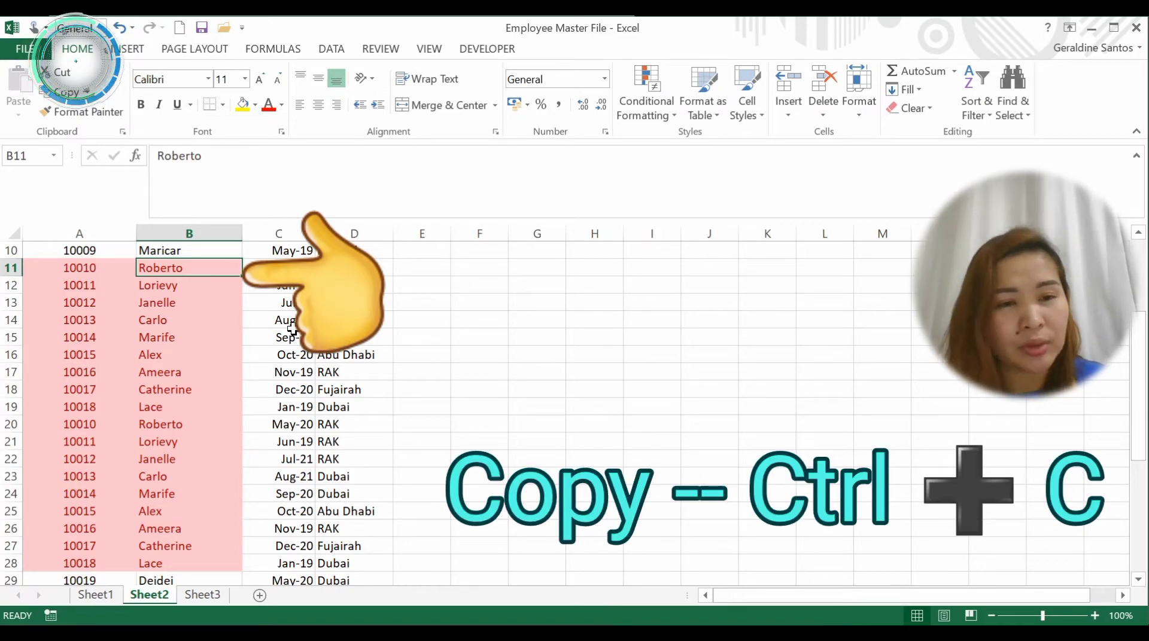
{"action": "key", "text": "ctrl+c"}
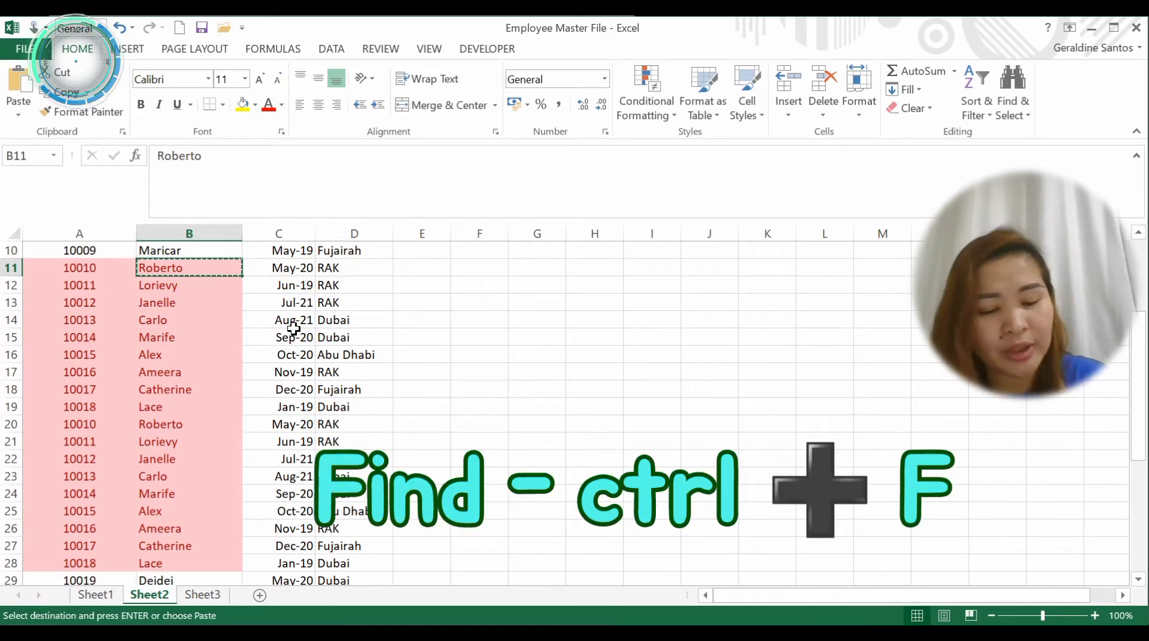
{"action": "key", "text": "ctrl+f"}
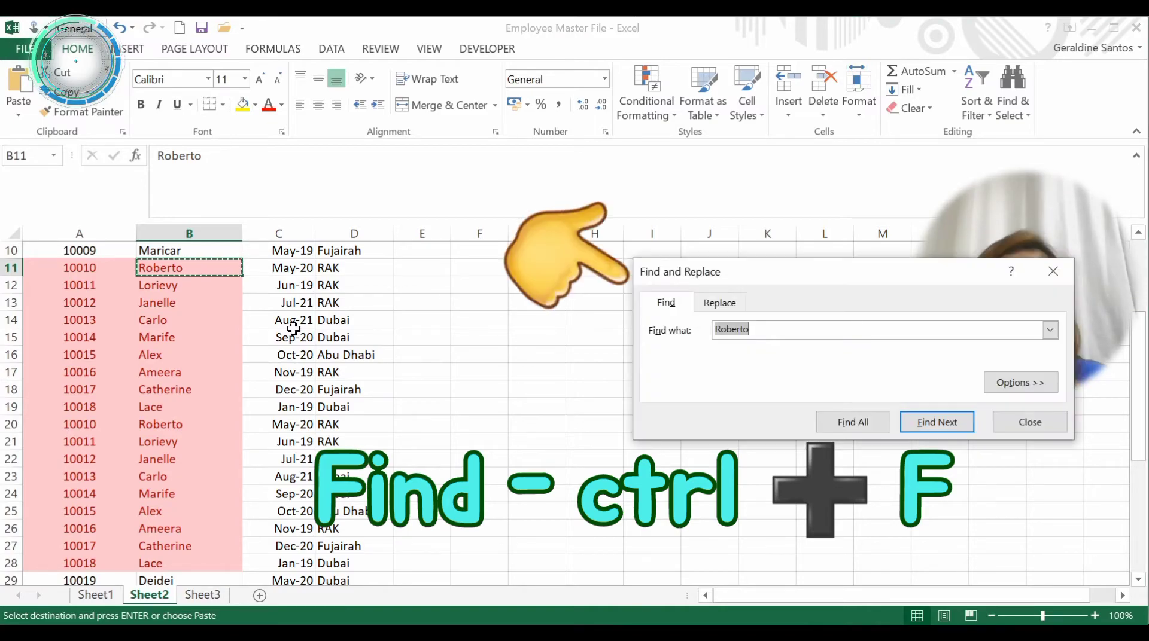
{"action": "key", "text": "ctrl+v"}
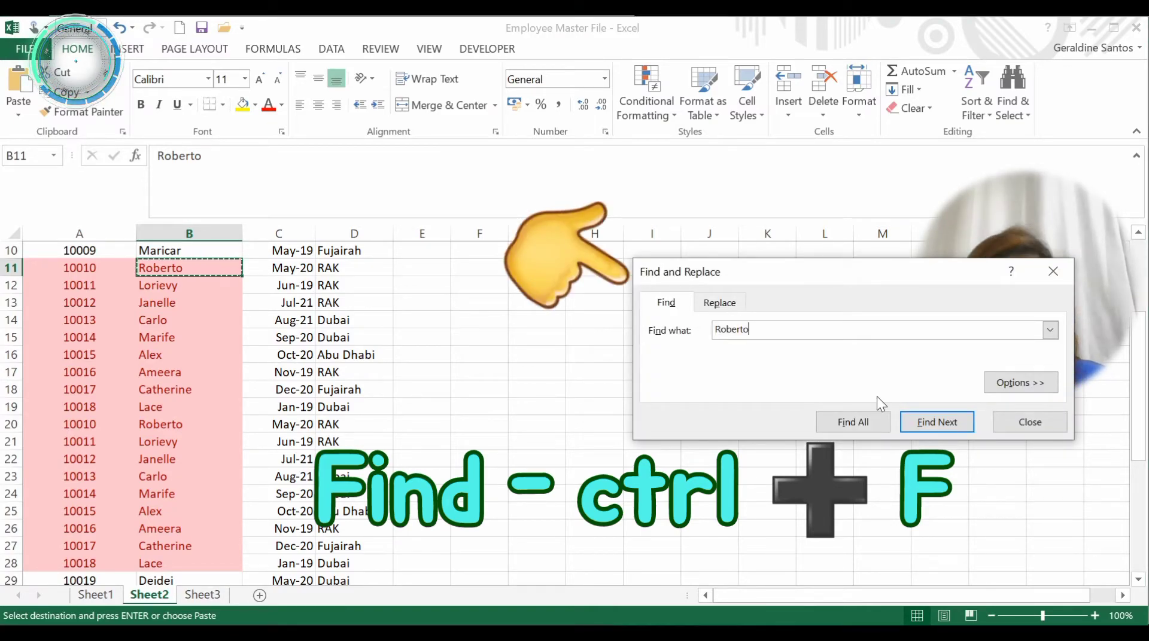
{"action": "left_click", "coordinate": [924, 428]}
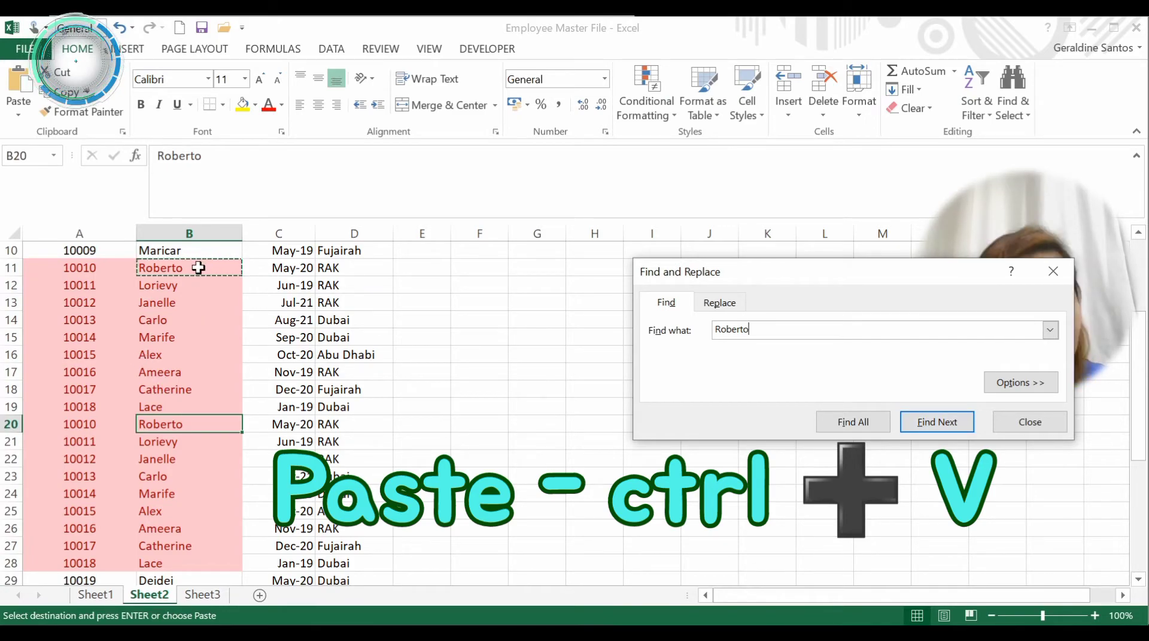
{"action": "left_click_drag", "start_coordinate": [198, 267], "coordinate": [179, 406]}
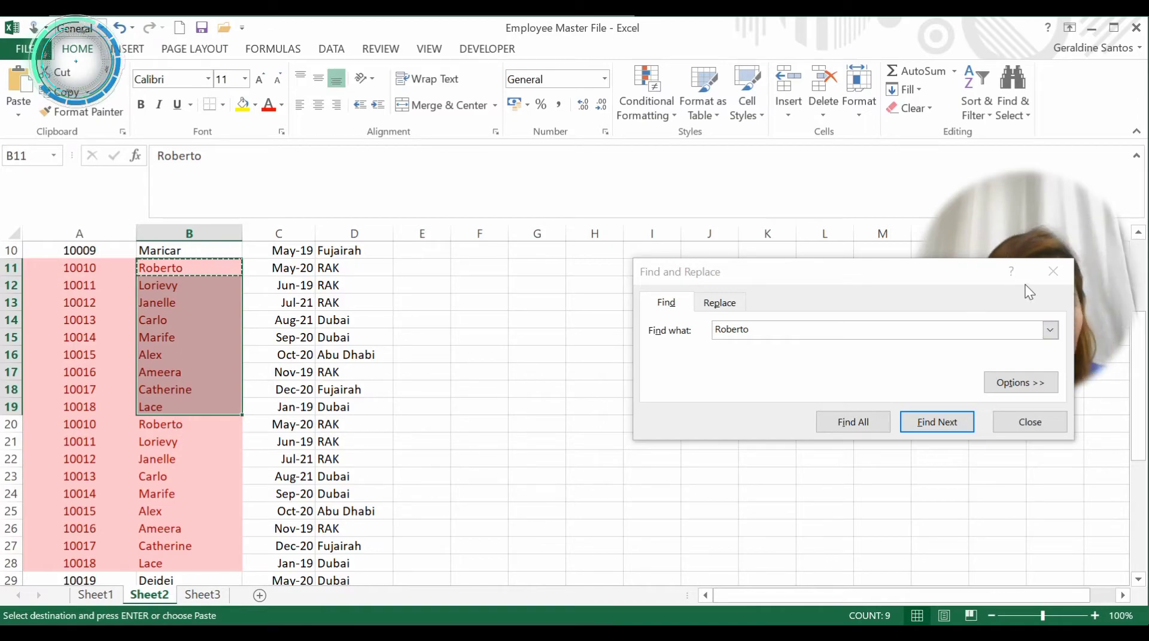
Step: Close the search, then clear the repeated employee records in A11:D19
{"action": "left_click", "coordinate": [1054, 274]}
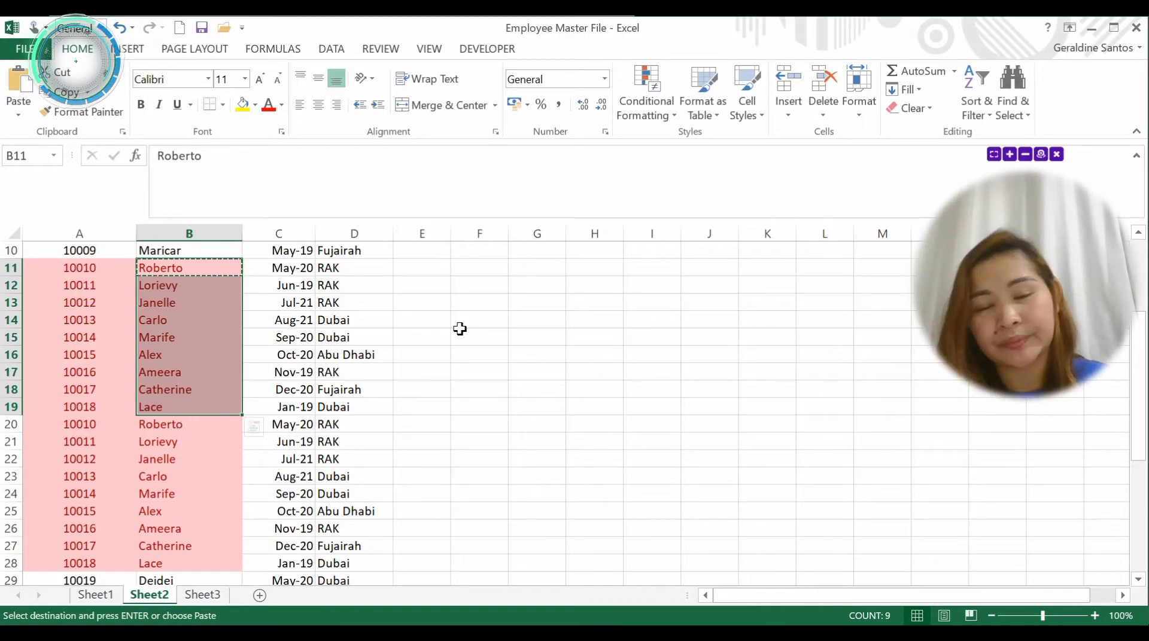
{"action": "left_click", "coordinate": [460, 328]}
{"action": "mouse_move", "coordinate": [76, 270]}
{"action": "left_mouse_down"}
{"action": "mouse_move", "coordinate": [341, 363]}
{"action": "mouse_move", "coordinate": [341, 407]}
{"action": "left_mouse_up"}
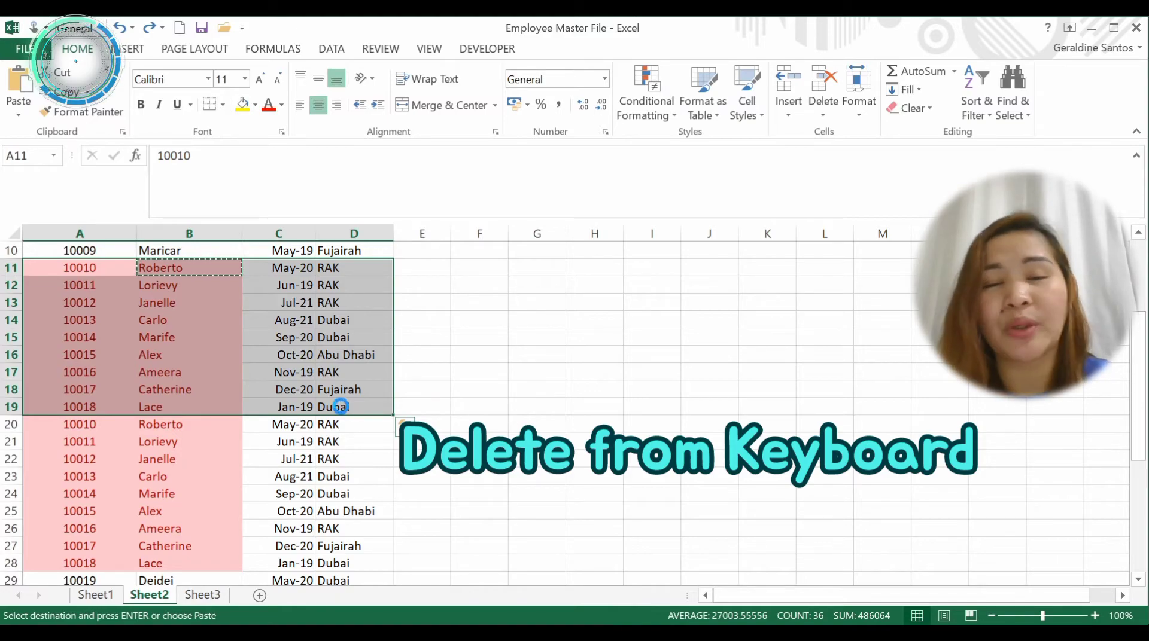
{"action": "key", "text": "Delete"}
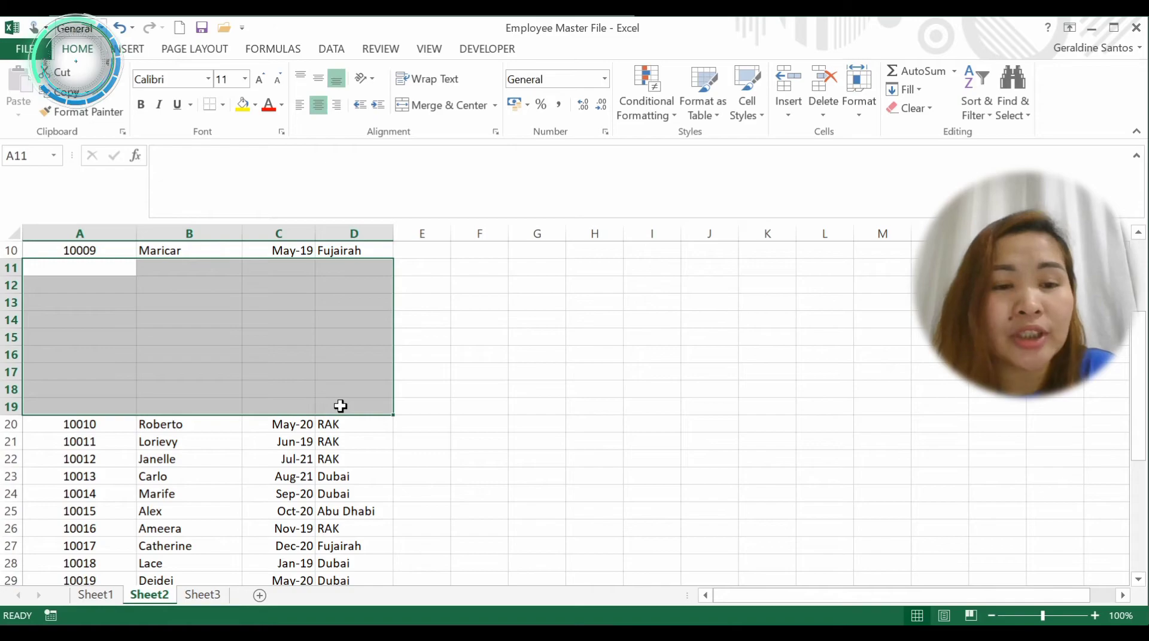
Step: Test-enter 'Roberto' in B11 to trigger the duplicate highlight, then undo the entry
{"action": "left_click", "coordinate": [176, 273]}
{"action": "type", "text": "Roberto"}
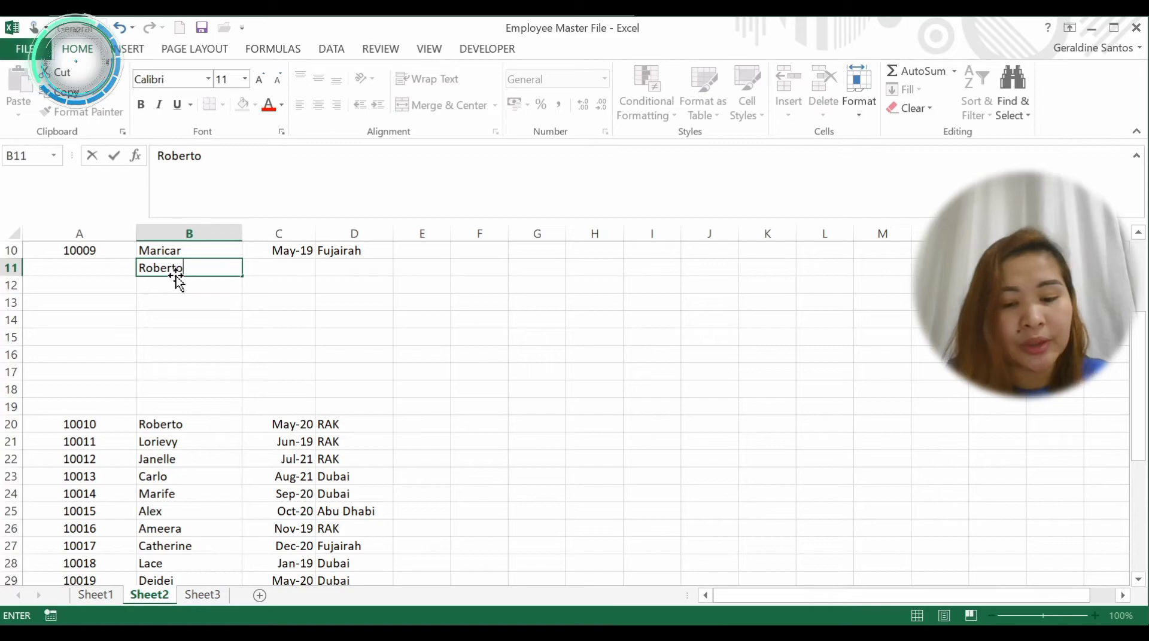
{"action": "key", "text": "Return"}
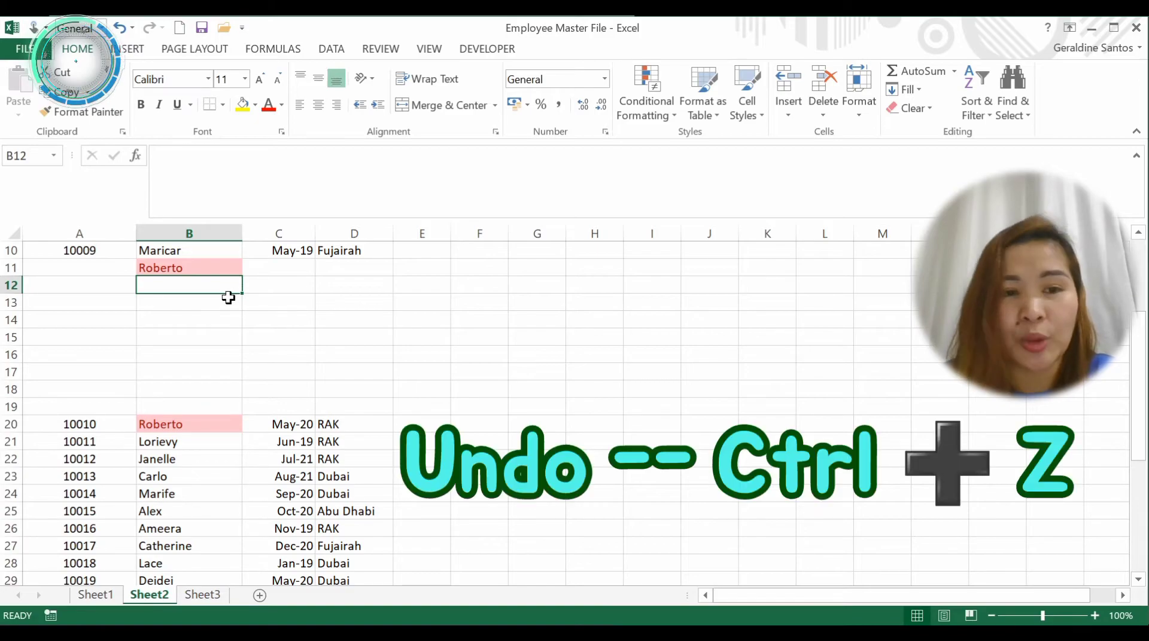
{"action": "key", "text": "ctrl+z"}
{"action": "key", "text": "ctrl+z"}
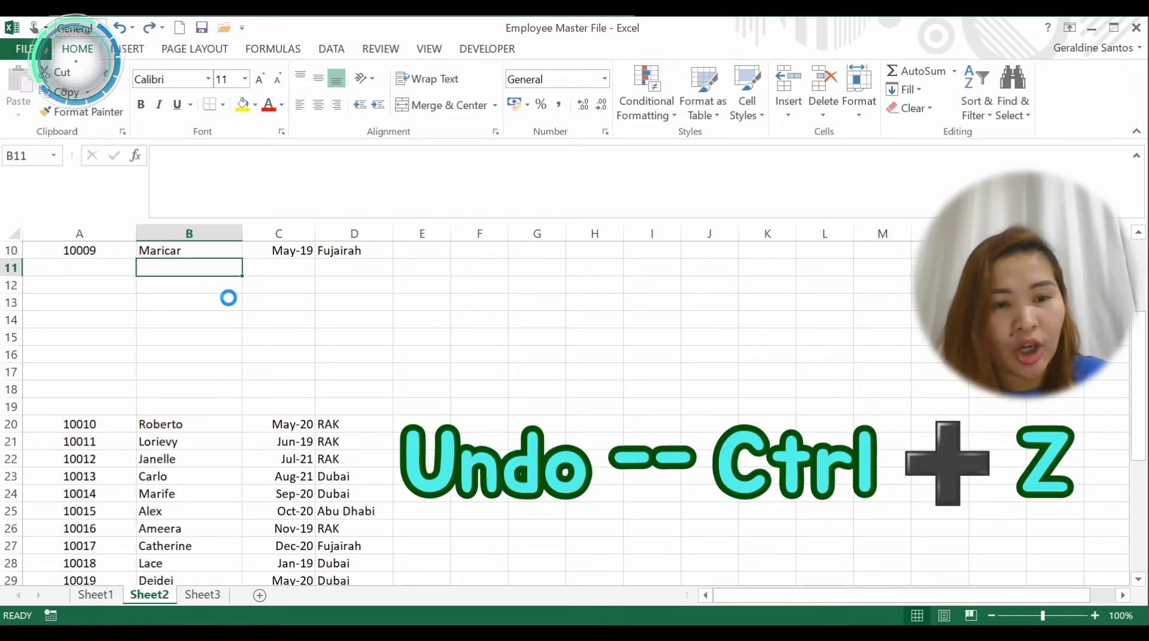
{"action": "key", "text": "ctrl+z"}
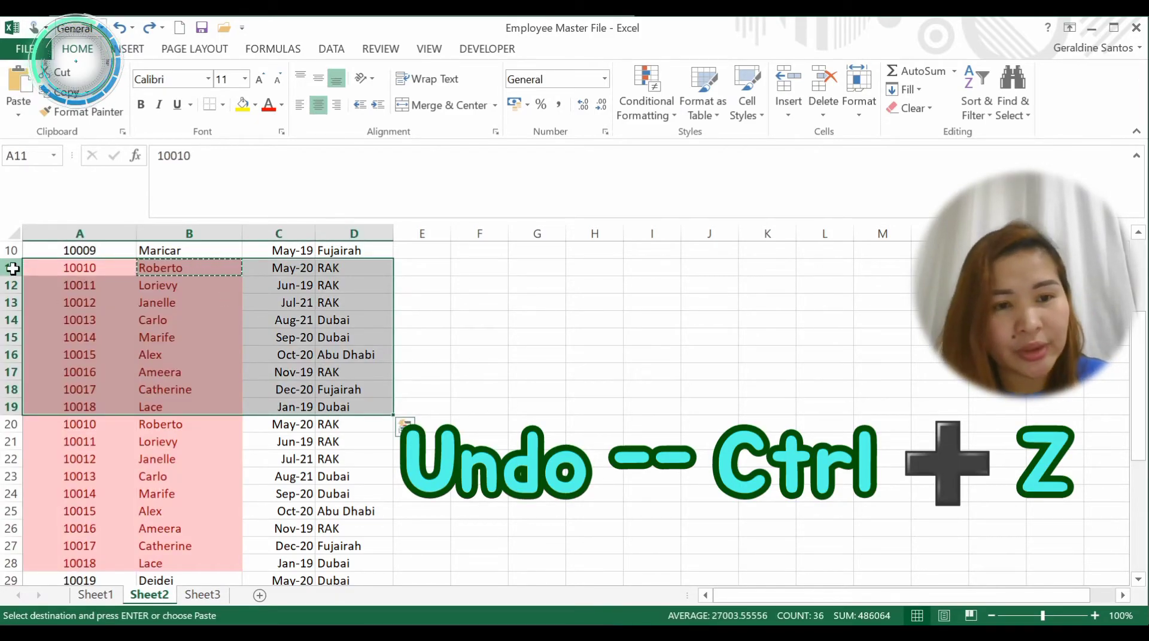
{"action": "left_click_drag", "start_coordinate": [12, 268], "coordinate": [12, 410]}
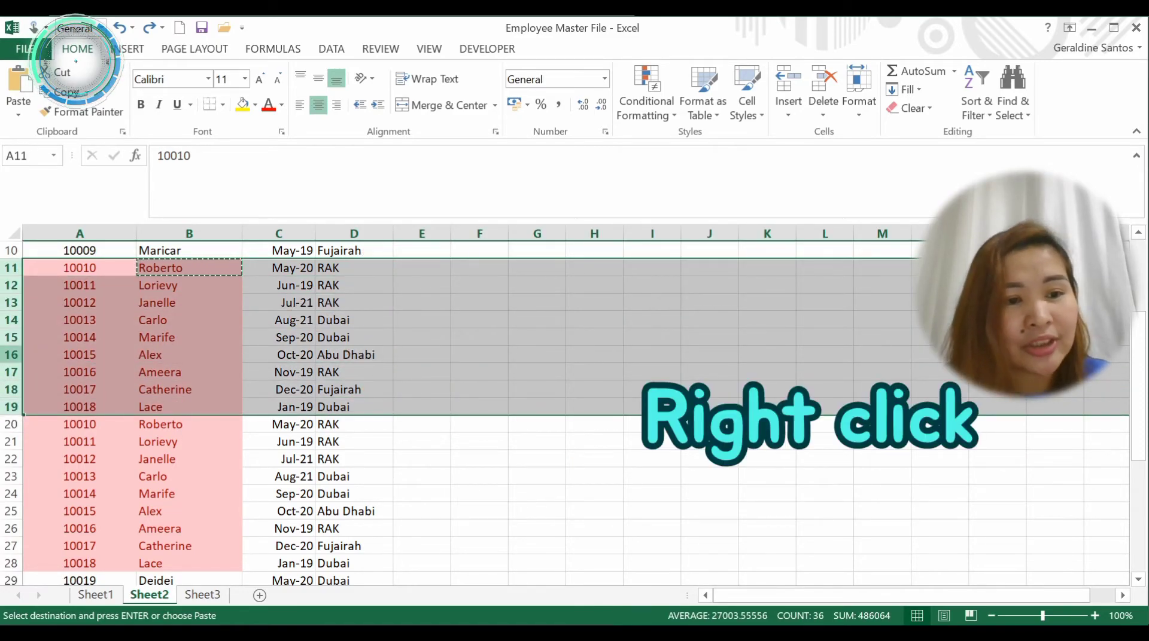
{"action": "right_click", "coordinate": [11, 362]}
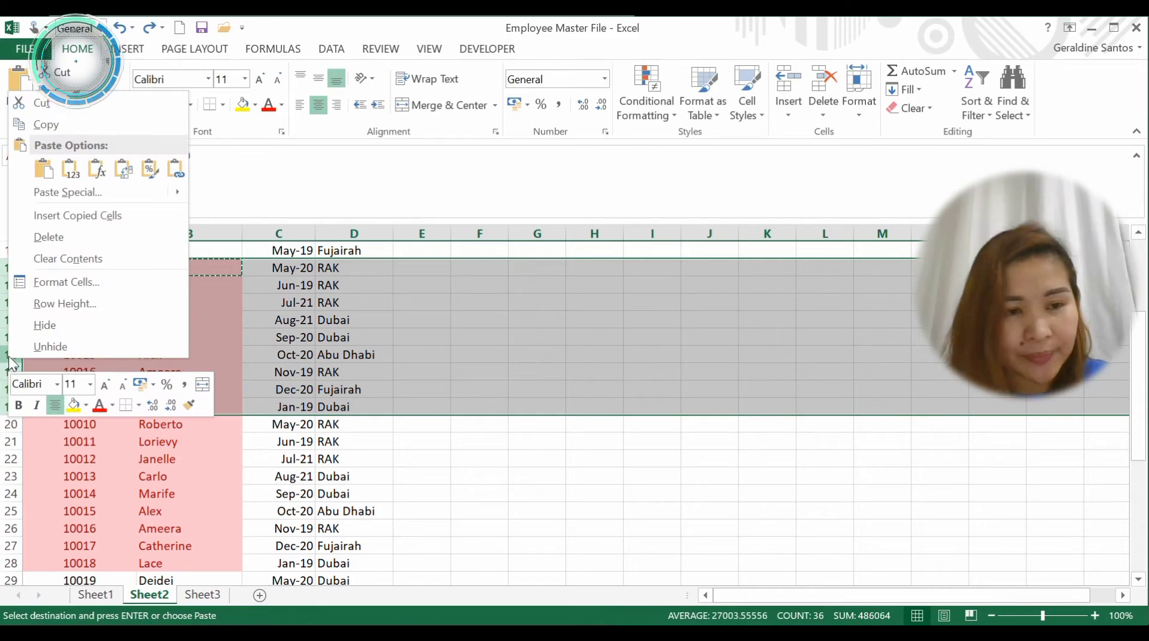
{"action": "left_click", "coordinate": [85, 243]}
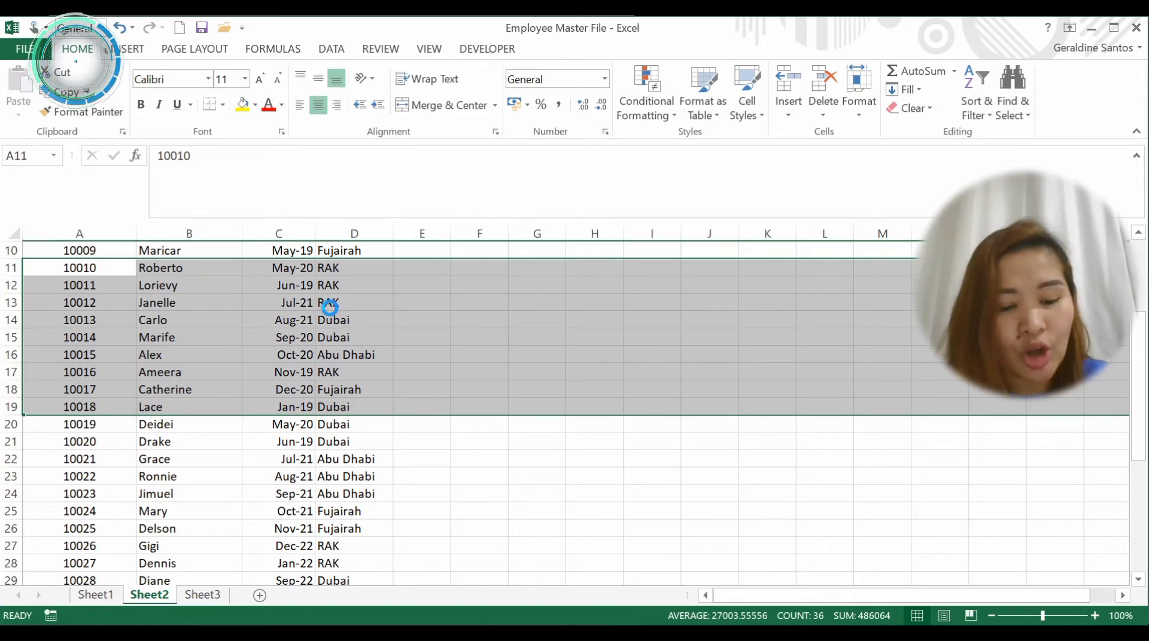
{"action": "key", "text": "ctrl+c"}
{"action": "key", "text": "ctrl+shift+plus"}
{"action": "left_click", "coordinate": [290, 349]}
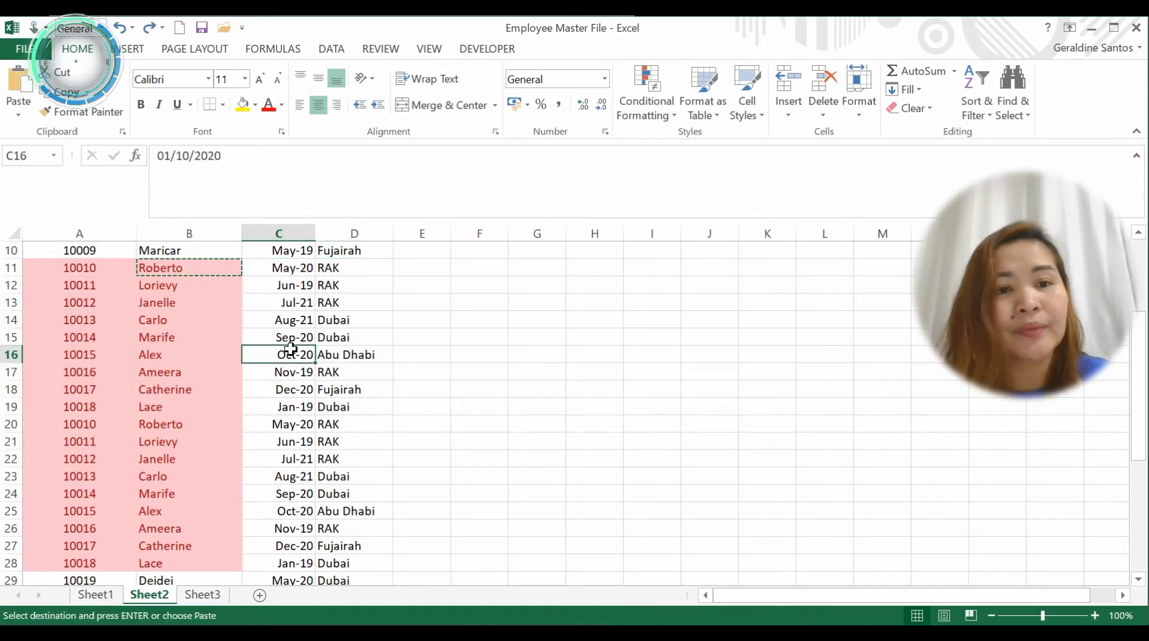
Step: Select the employee table A1:D40 using keyboard shortcuts and show the Data ribbon
{"action": "key", "text": "ctrl+Up"}
{"action": "key", "text": "Left"}
{"action": "key", "text": "Left"}
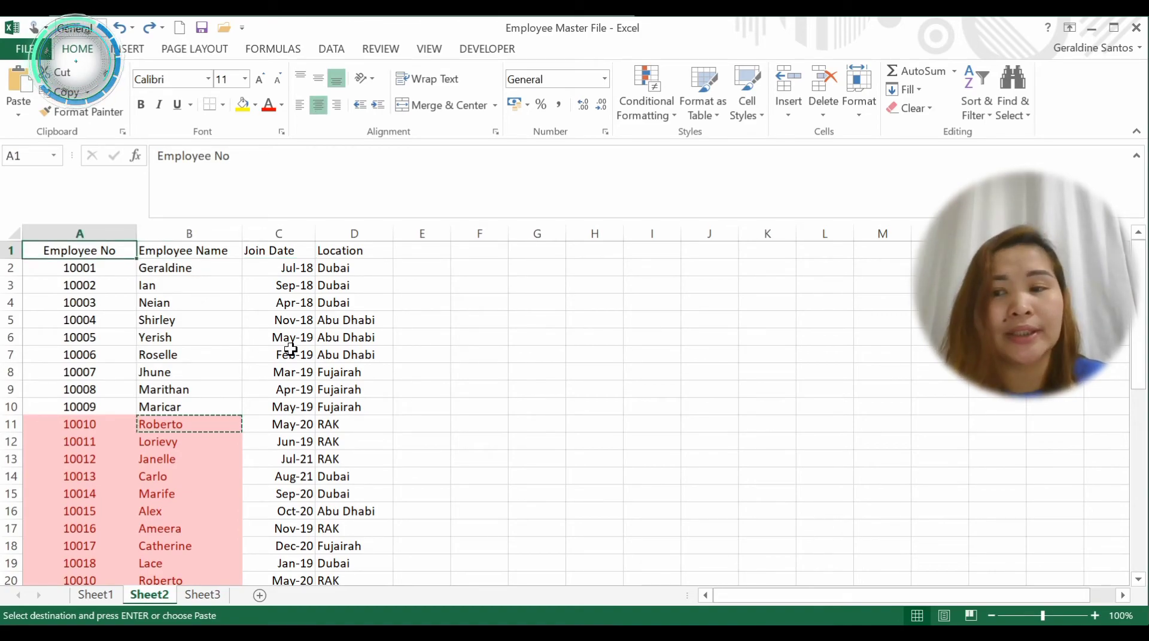
{"action": "key", "text": "shift+Right"}
{"action": "key", "text": "shift+Right"}
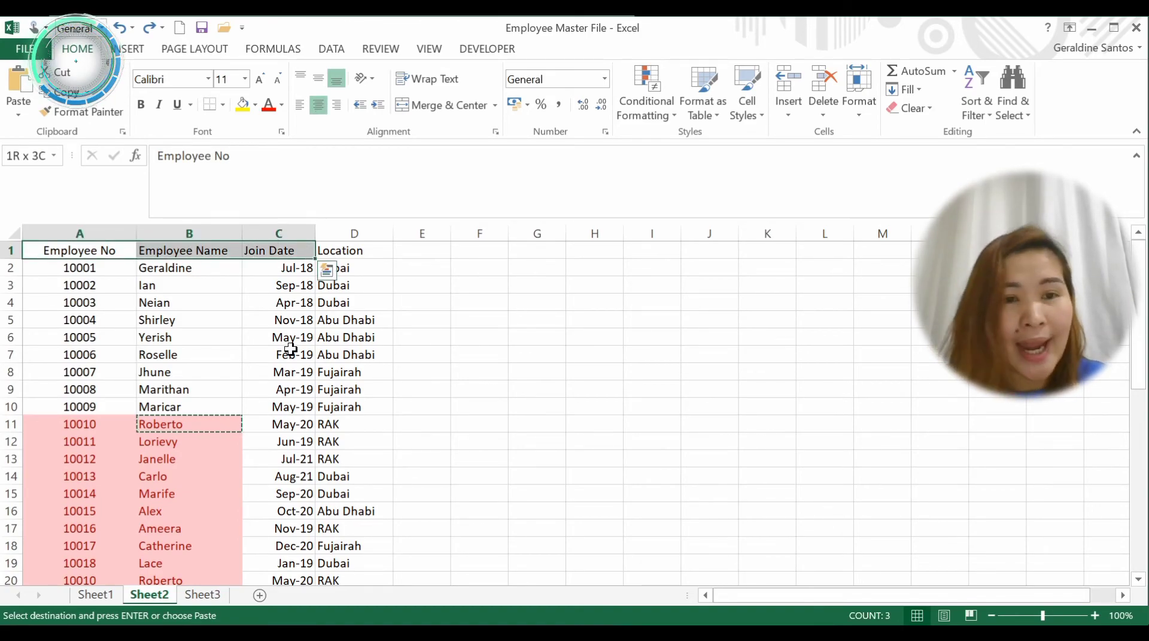
{"action": "key", "text": "shift+Right"}
{"action": "key", "text": "ctrl+shift+Down"}
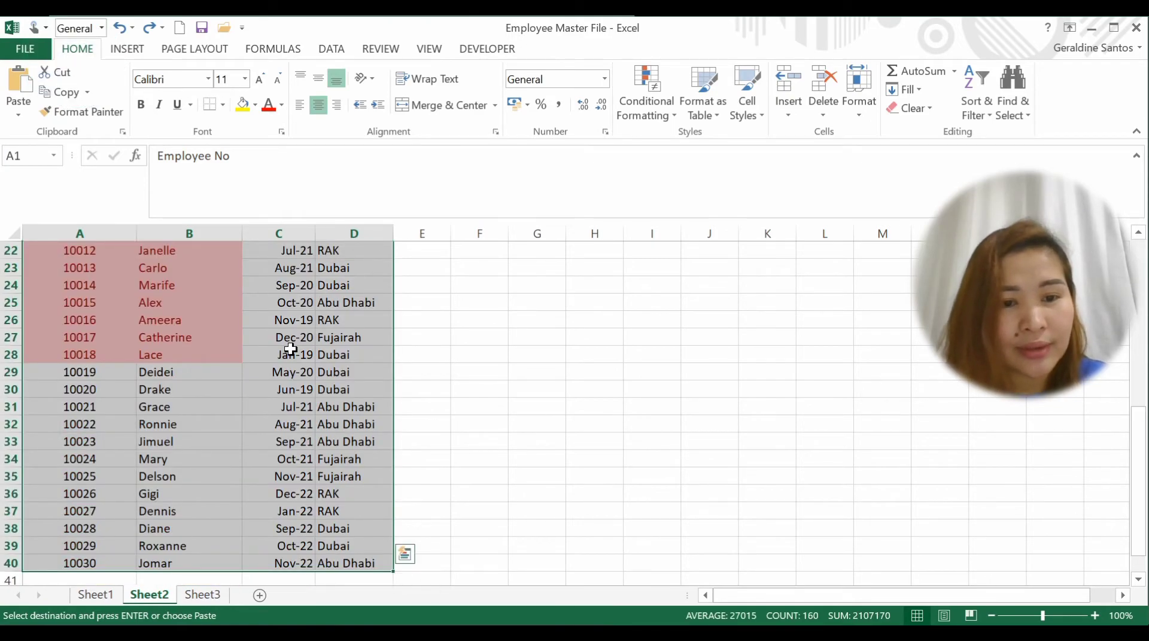
{"action": "left_click", "coordinate": [332, 49]}
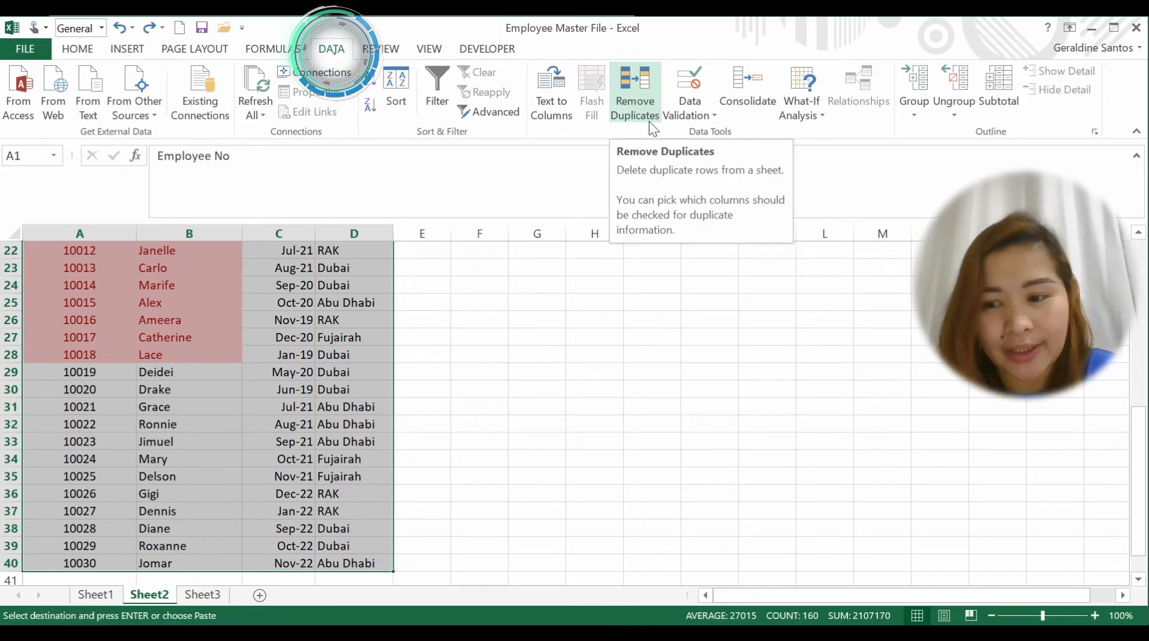
Step: Run Remove Duplicates on all four columns with headers, removing 9 duplicate rows
{"action": "left_click", "coordinate": [638, 105]}
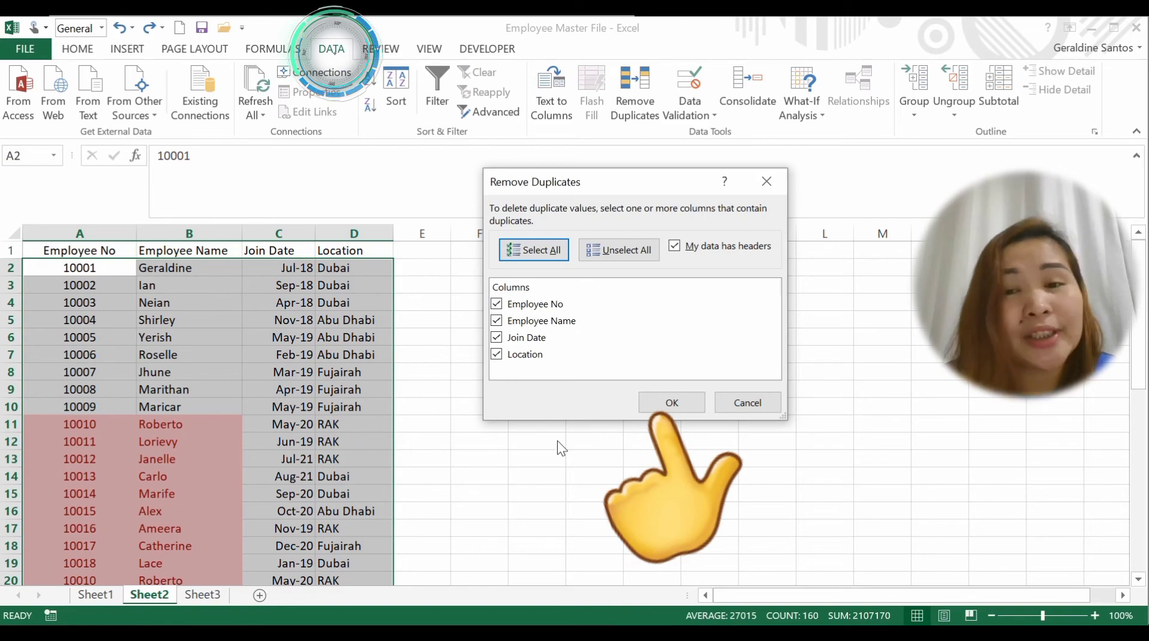
{"action": "left_click", "coordinate": [683, 408]}
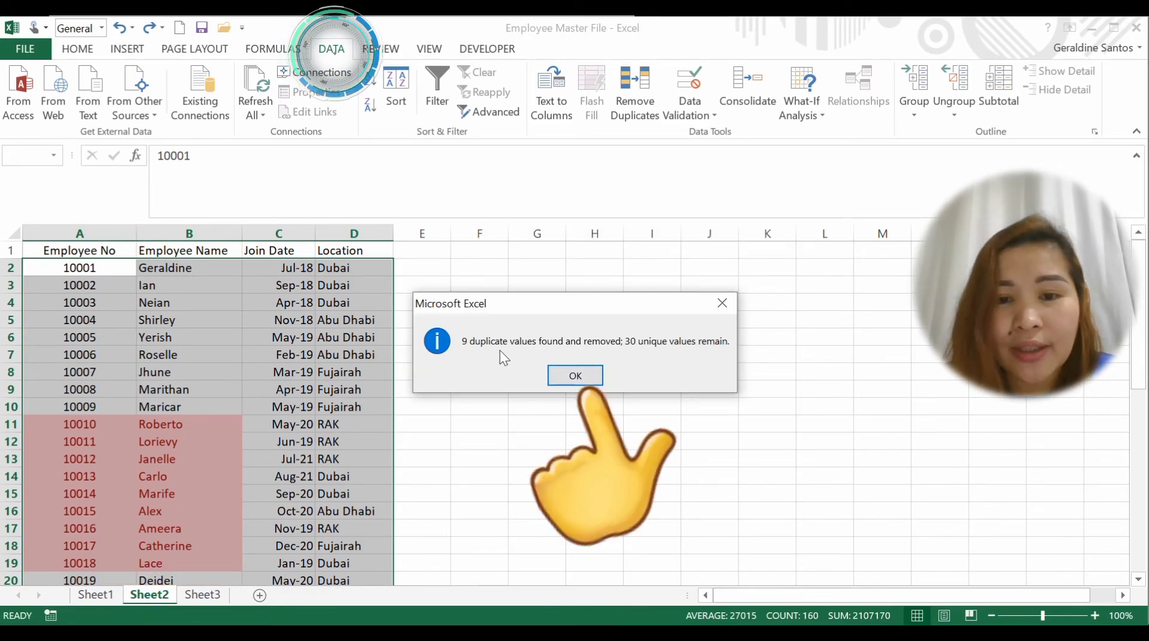
Step: Dismiss the removal report, step through the column B names, then undo Remove Duplicates
{"action": "left_click", "coordinate": [575, 377]}
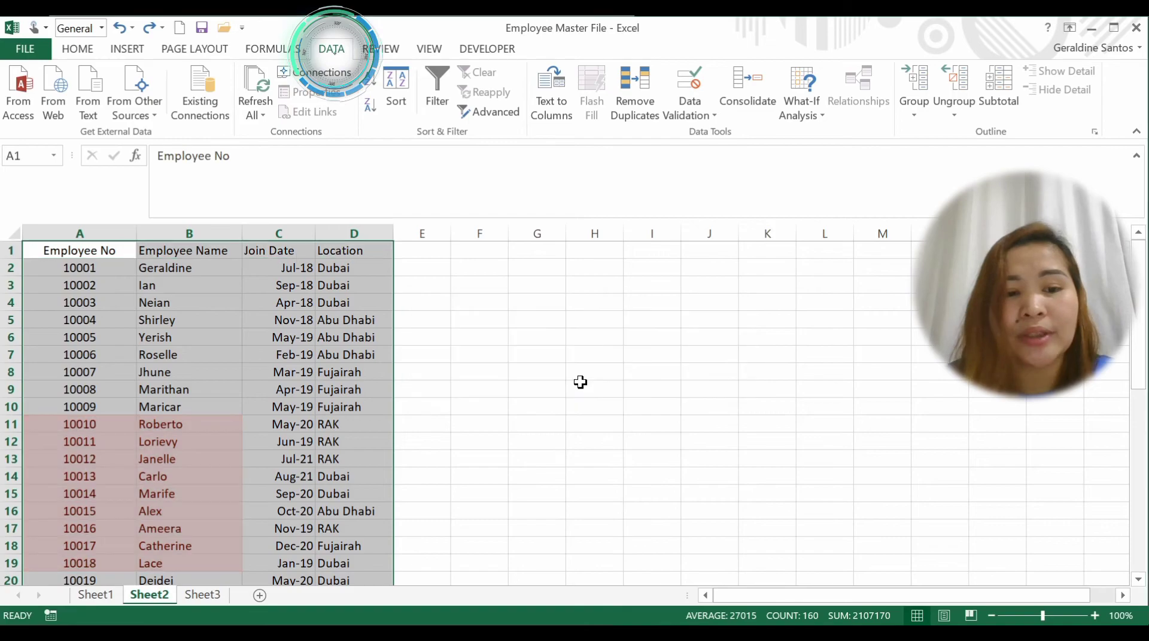
{"action": "left_click", "coordinate": [158, 422]}
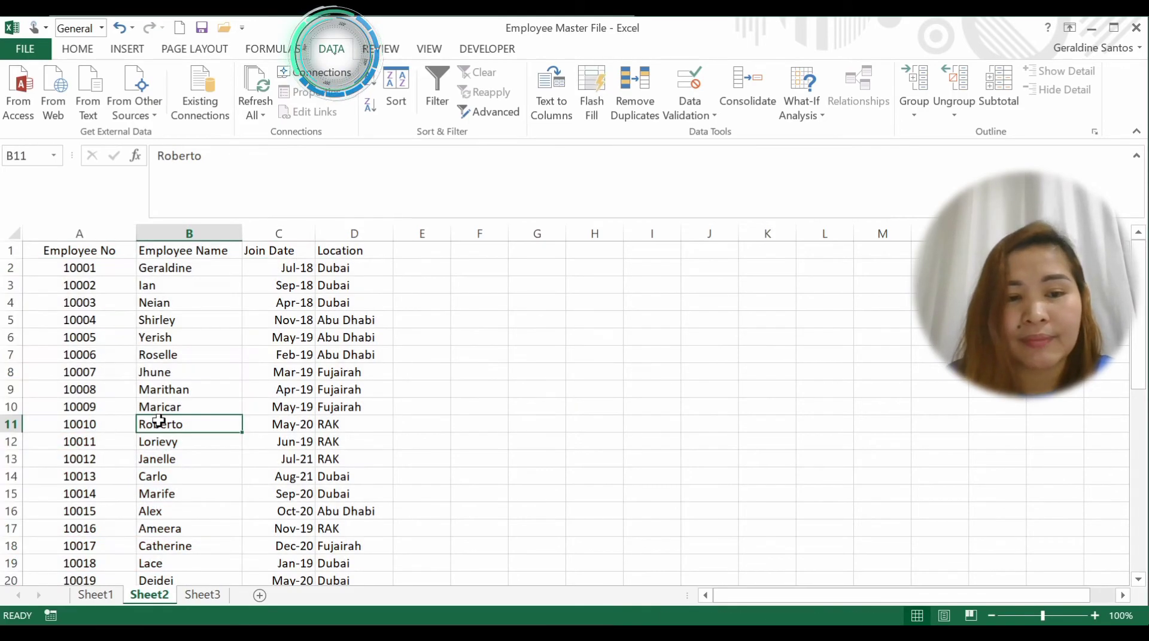
{"action": "key", "text": "Down"}
{"action": "key", "text": "Down"}
{"action": "key", "text": "Down"}
{"action": "key", "text": "Down"}
{"action": "key", "text": "Down"}
{"action": "key", "text": "Down"}
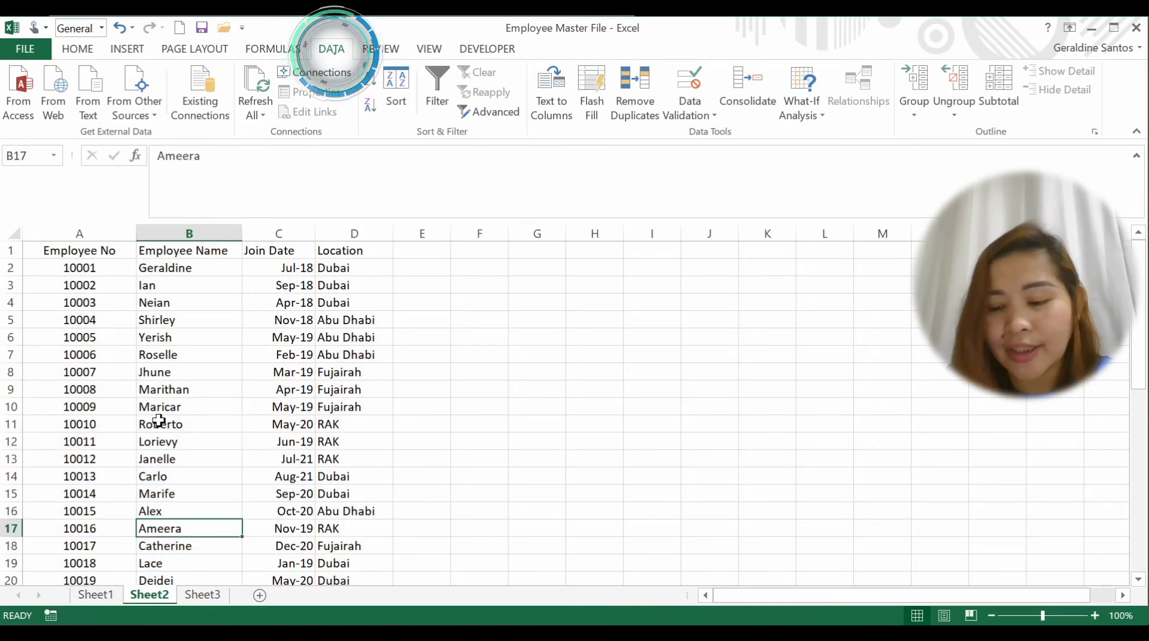
{"action": "key", "text": "Down"}
{"action": "key", "text": "Down"}
{"action": "key", "text": "Down"}
{"action": "key", "text": "Down"}
{"action": "key", "text": "Down"}
{"action": "key", "text": "Down"}
{"action": "key", "text": "Down"}
{"action": "key", "text": "Down"}
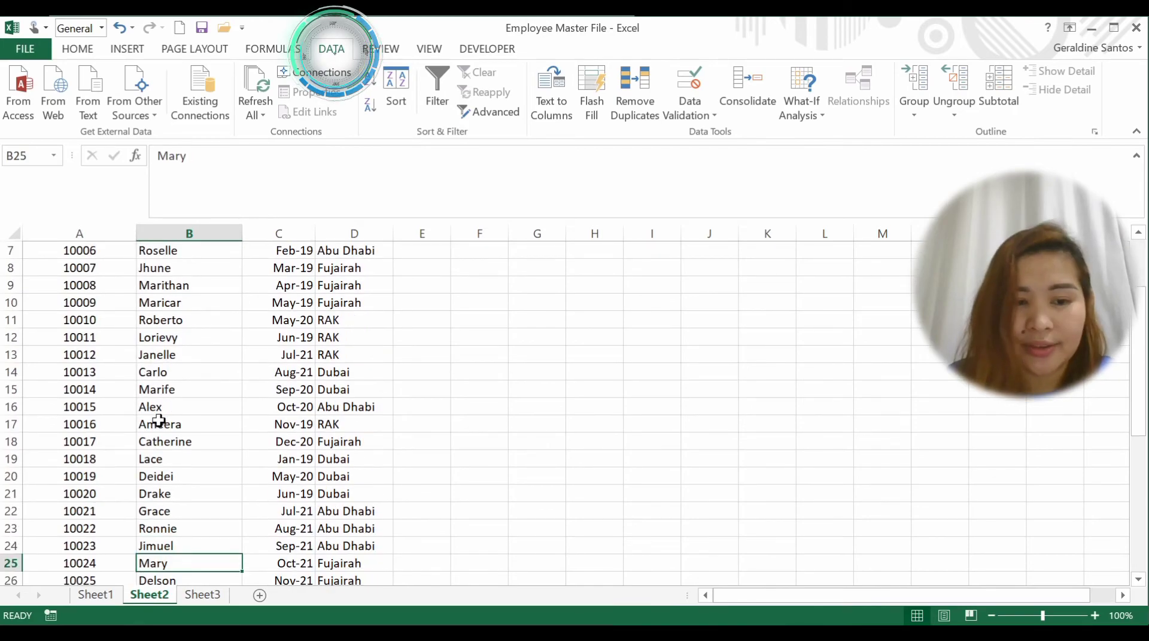
{"action": "key", "text": "Down"}
{"action": "key", "text": "Down"}
{"action": "key", "text": "Up"}
{"action": "key", "text": "Up"}
{"action": "key", "text": "Up"}
{"action": "key", "text": "Up"}
{"action": "key", "text": "Up"}
{"action": "key", "text": "Up"}
{"action": "key", "text": "Up"}
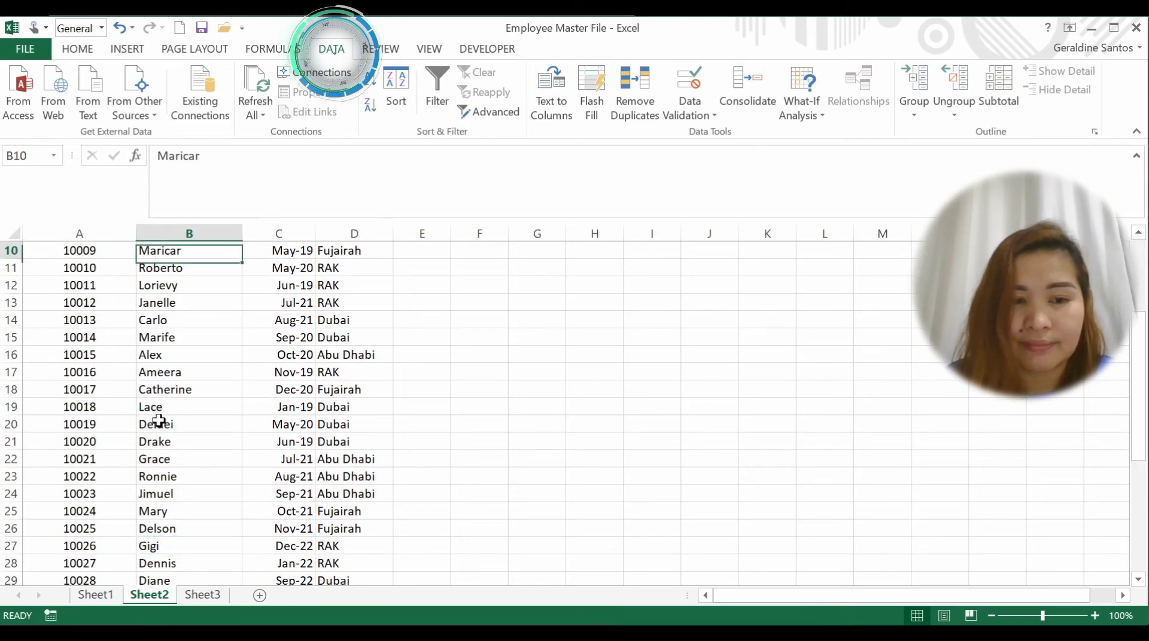
{"action": "key", "text": "Up"}
{"action": "key", "text": "Up"}
{"action": "key", "text": "Up"}
{"action": "key", "text": "Up"}
{"action": "key", "text": "Up"}
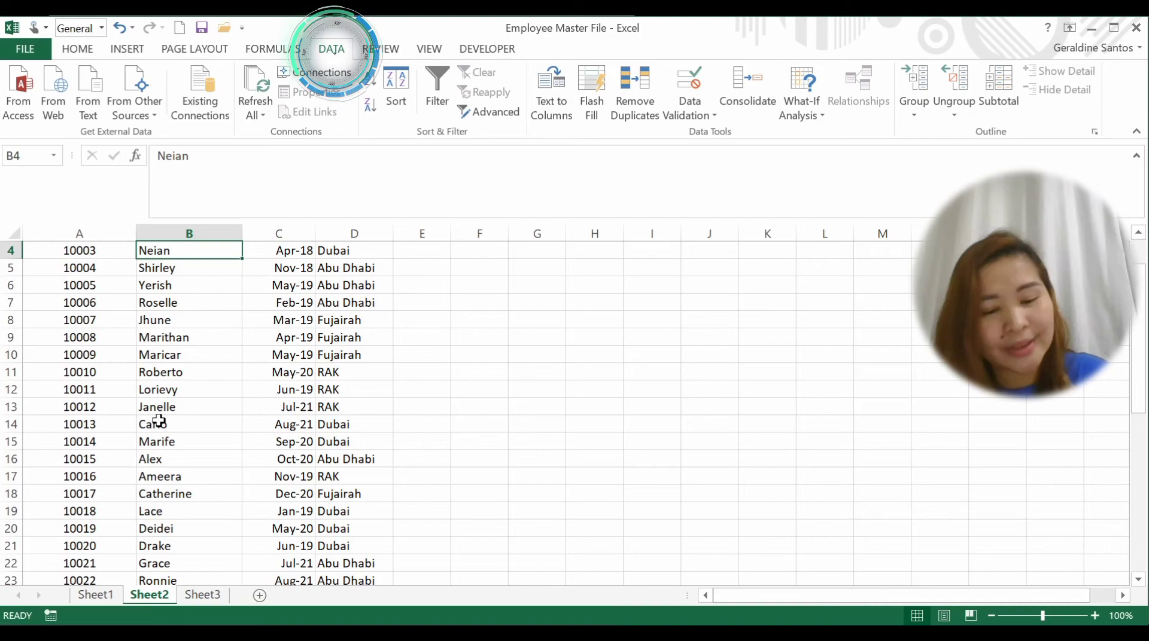
{"action": "key", "text": "ctrl+z"}
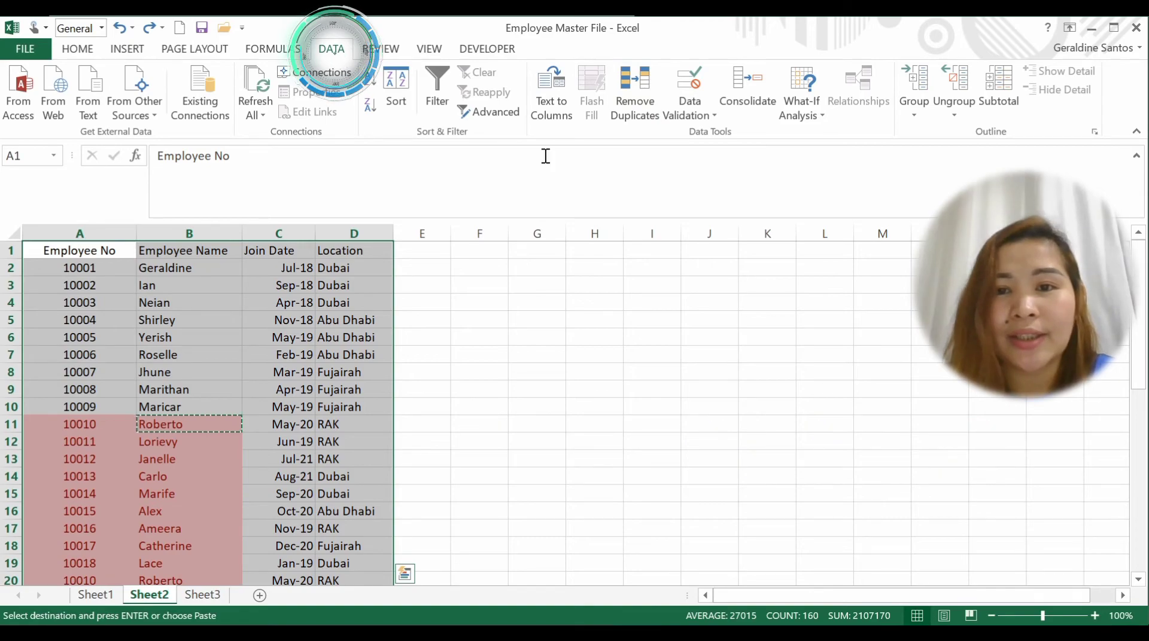
Step: Run Remove Duplicates across all four columns, deleting 9 repeats to leave 30 employee records
{"action": "left_click", "coordinate": [637, 107]}
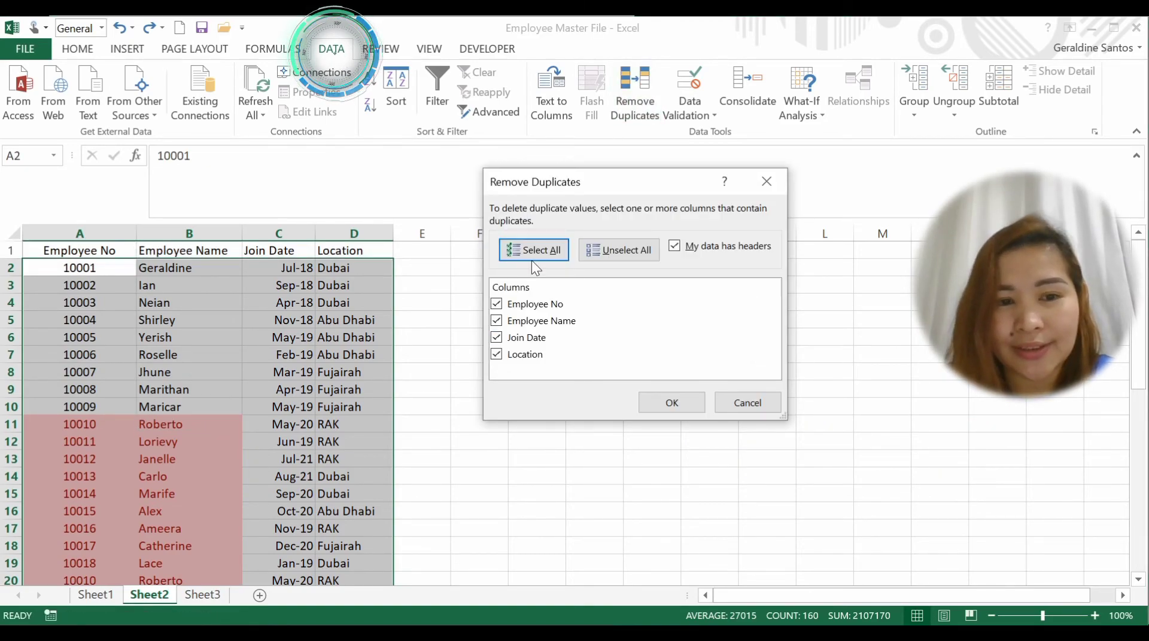
{"action": "left_click", "coordinate": [673, 404]}
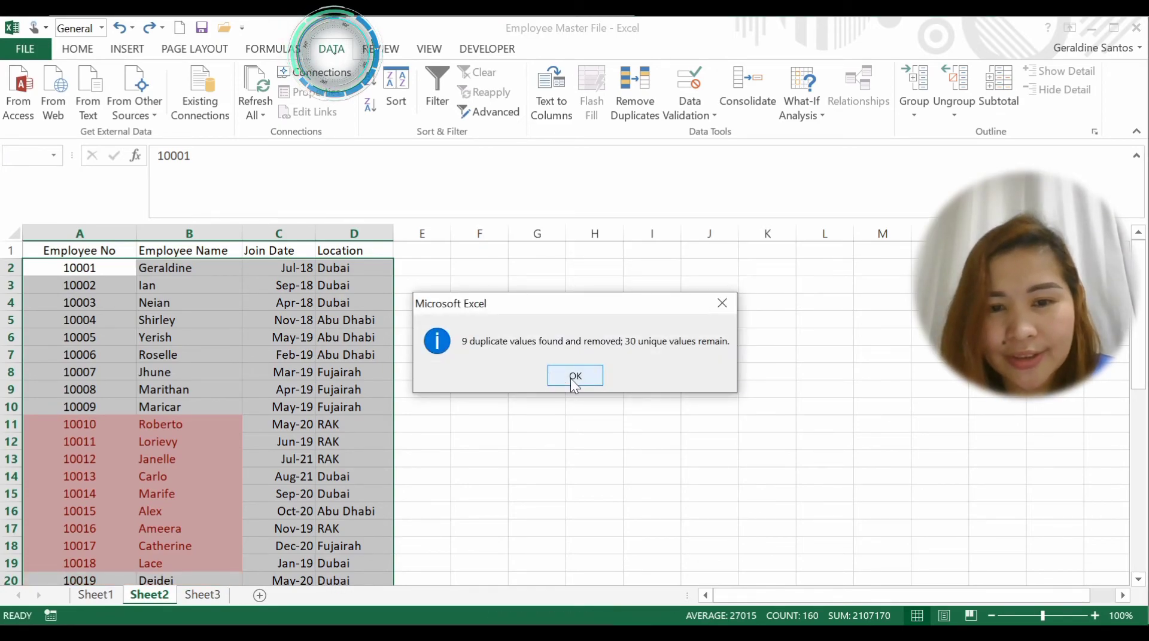
{"action": "left_click", "coordinate": [573, 378]}
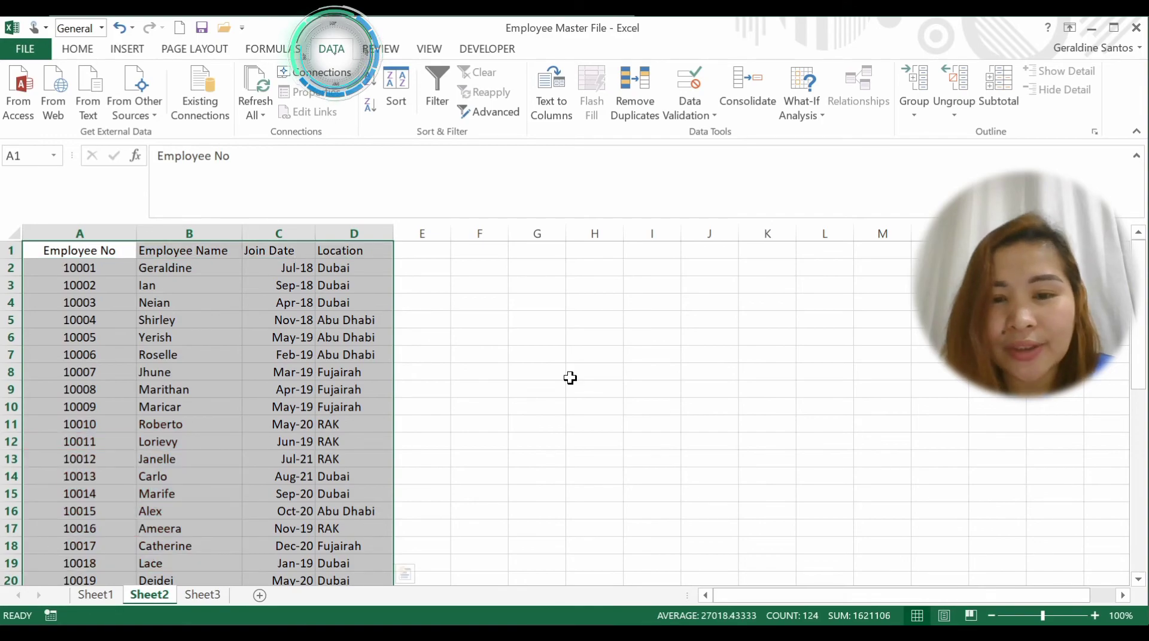
{"action": "left_click", "coordinate": [90, 423]}
{"action": "key", "text": "Down"}
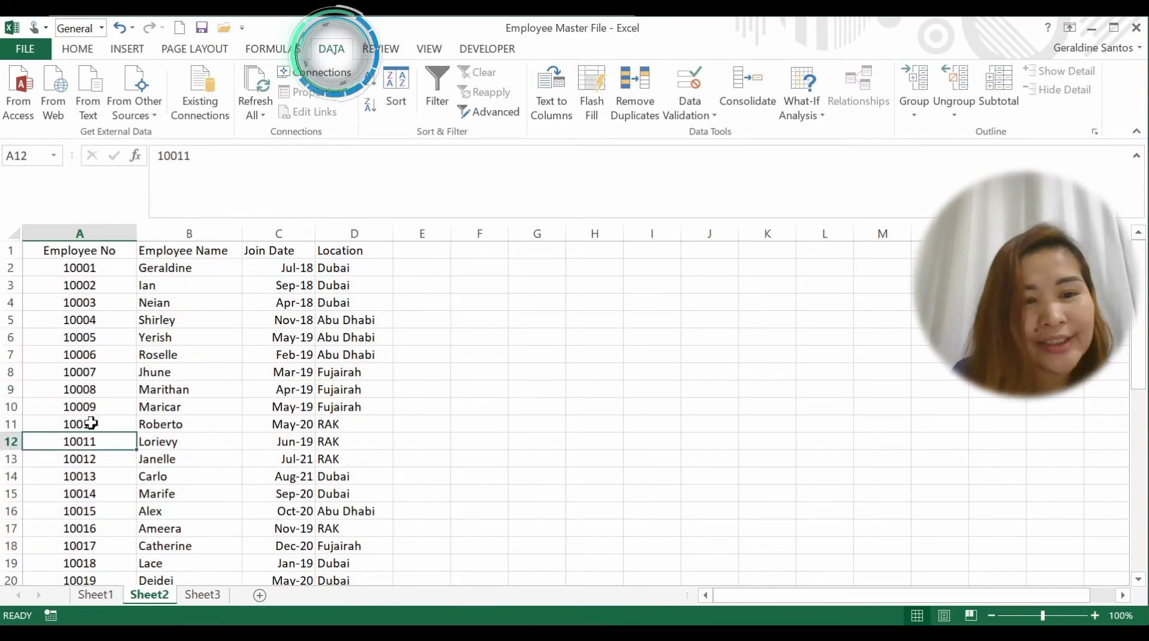
{"action": "key", "text": "Down"}
{"action": "key", "text": "ctrl+Up"}
{"action": "key", "text": "Right"}
{"action": "key", "text": "Right"}
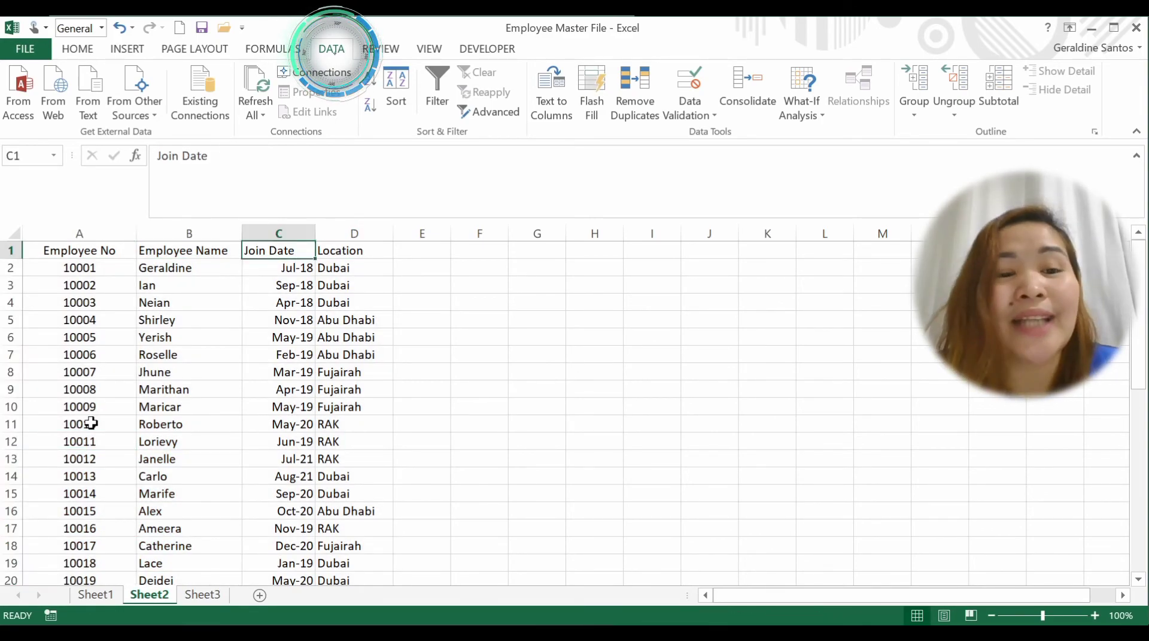